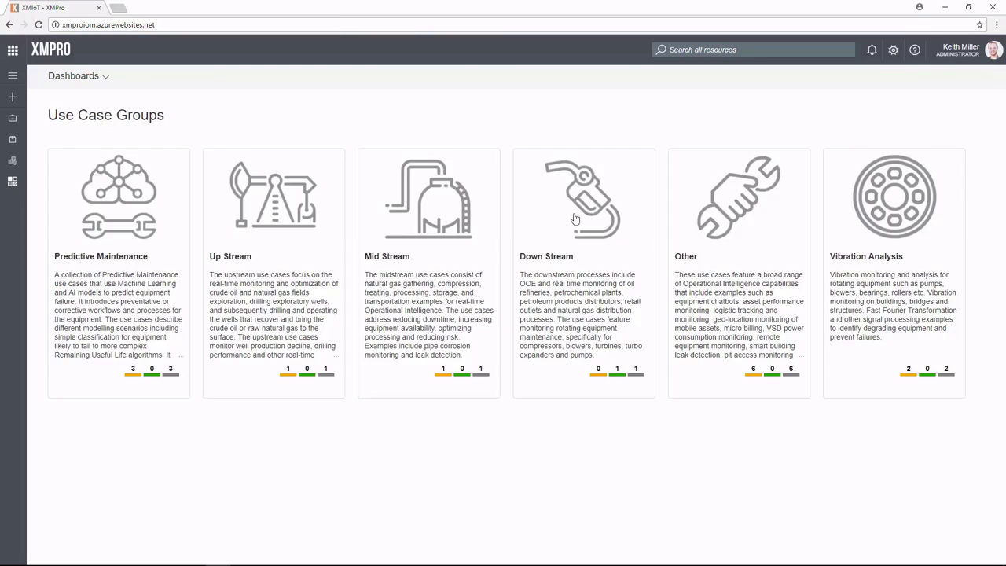
Open the Down Stream card on the Use Case Groups dashboard.
click(574, 219)
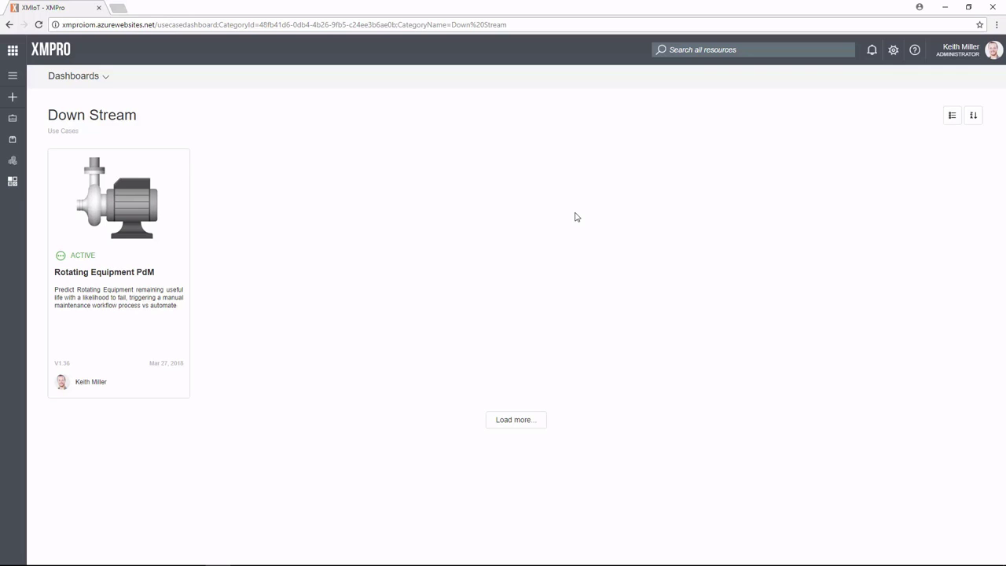
Open the Rotating Equipment PdM use case (Version 1.36) in the stream designer.
click(120, 229)
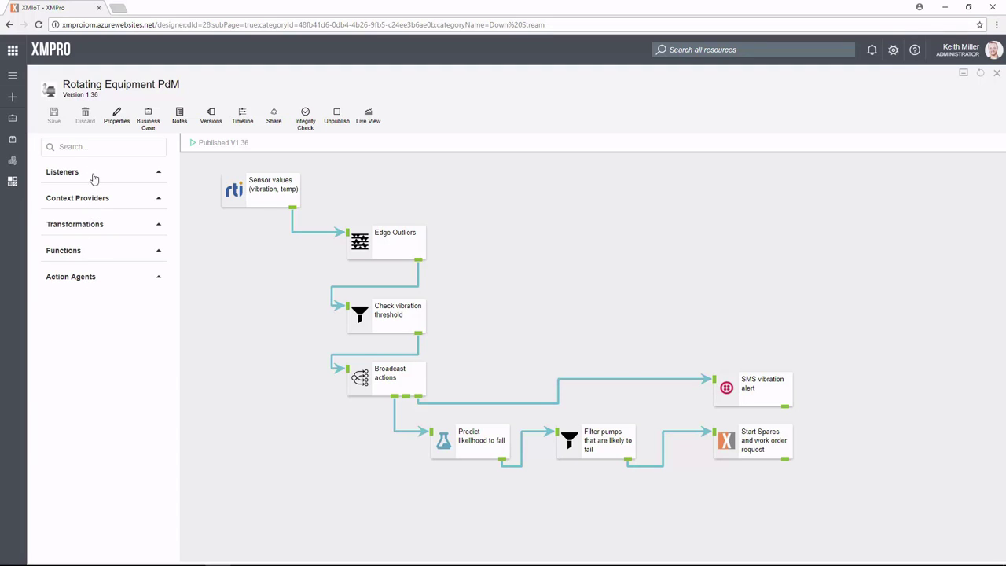
click(131, 179)
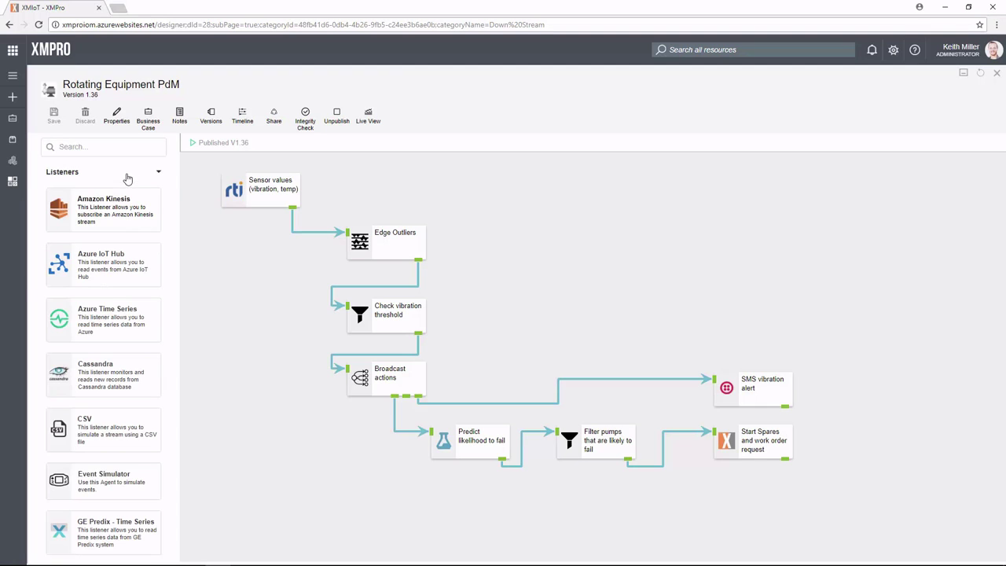
scroll(101, 252, down, 2)
scroll(102, 299, down, 5)
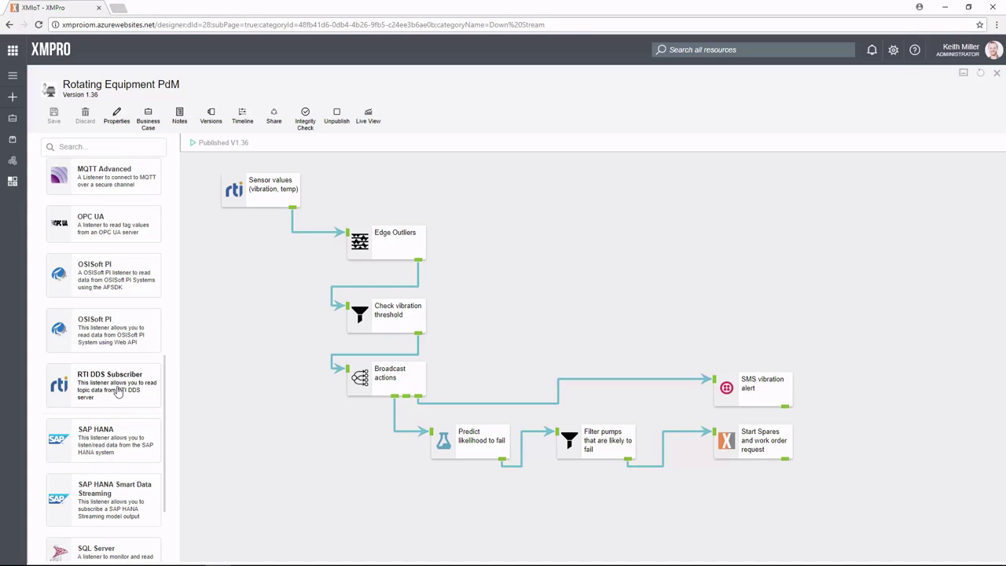
scroll(118, 390, up, 2)
scroll(118, 390, up, 6)
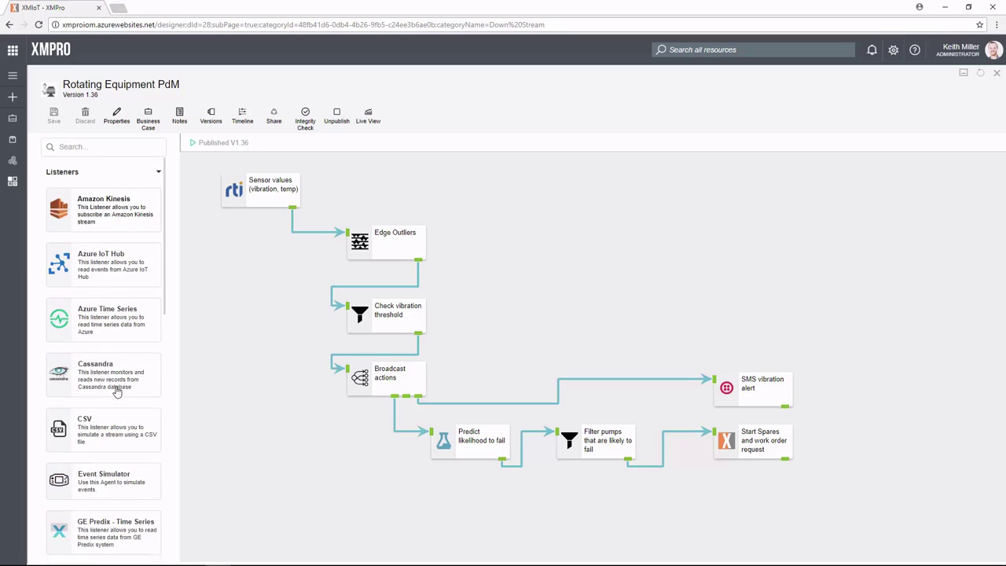
click(106, 181)
click(94, 228)
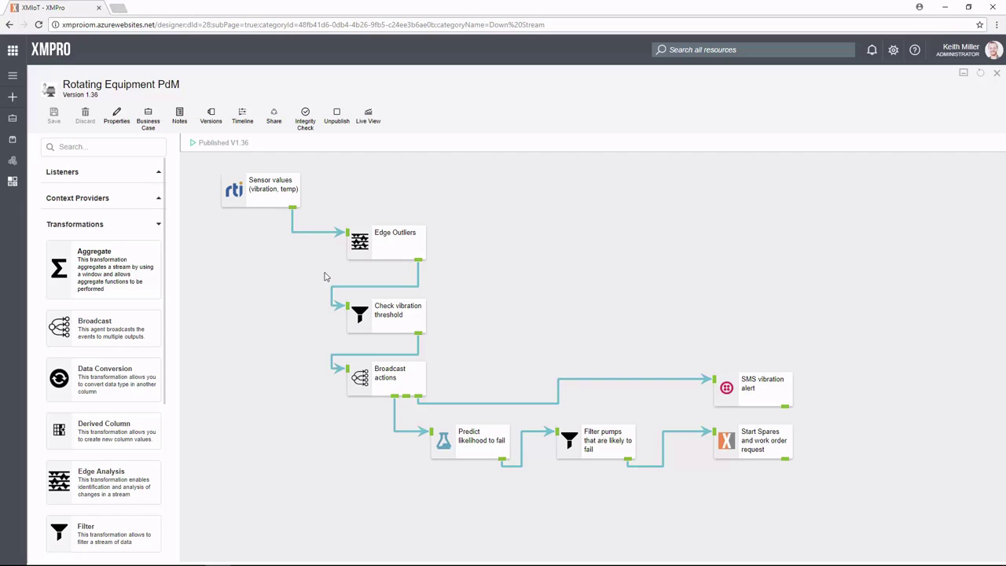
click(114, 227)
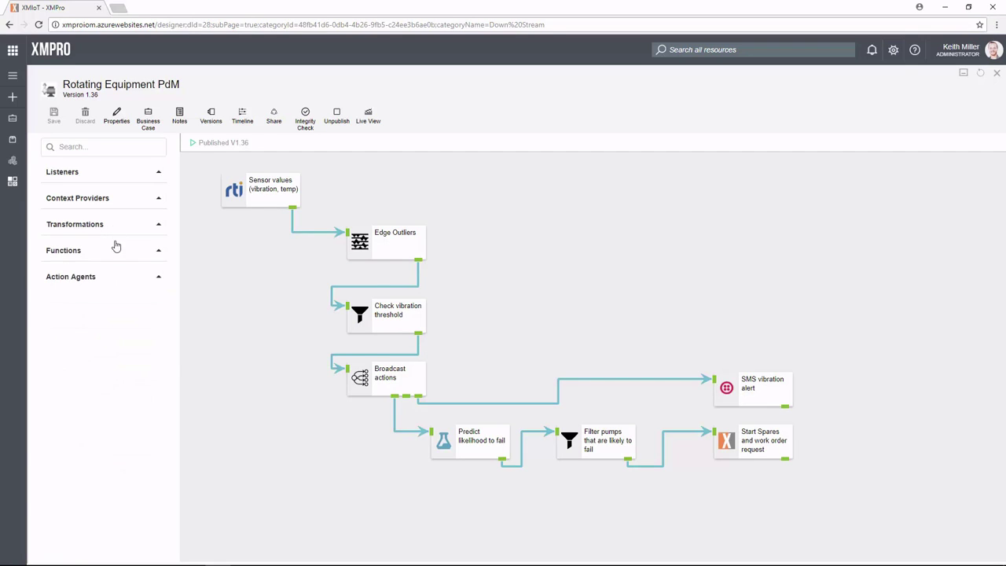
click(113, 252)
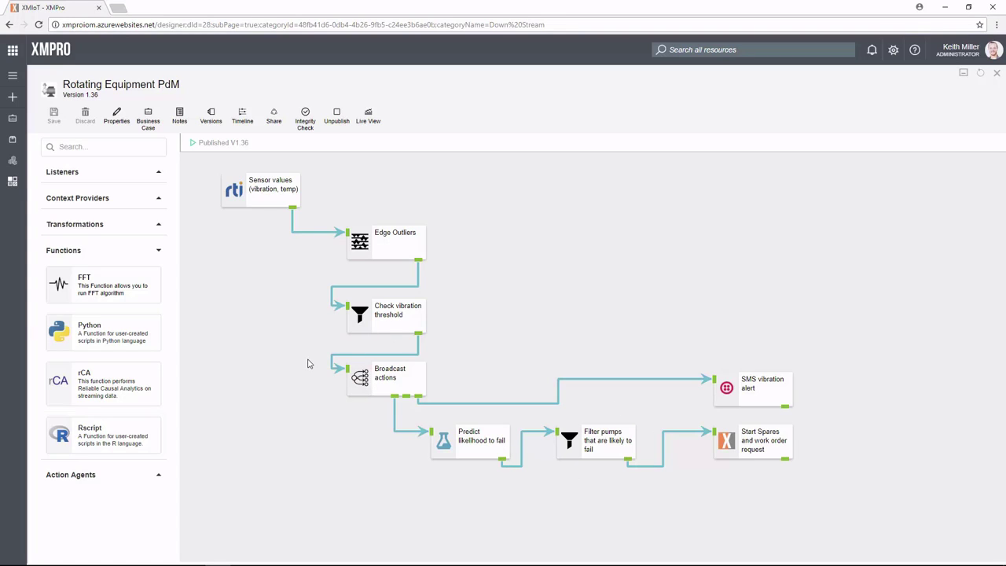
click(114, 251)
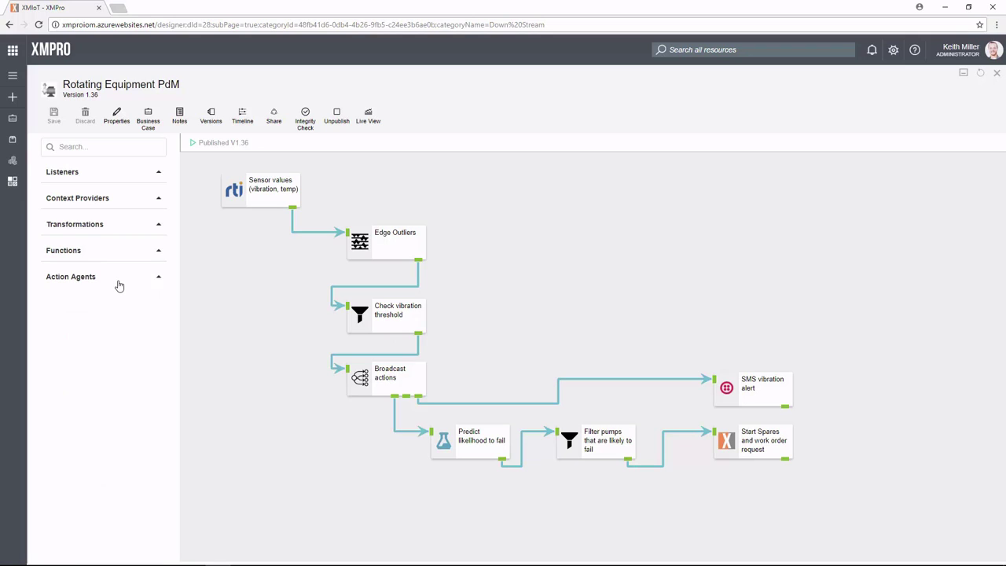
click(118, 280)
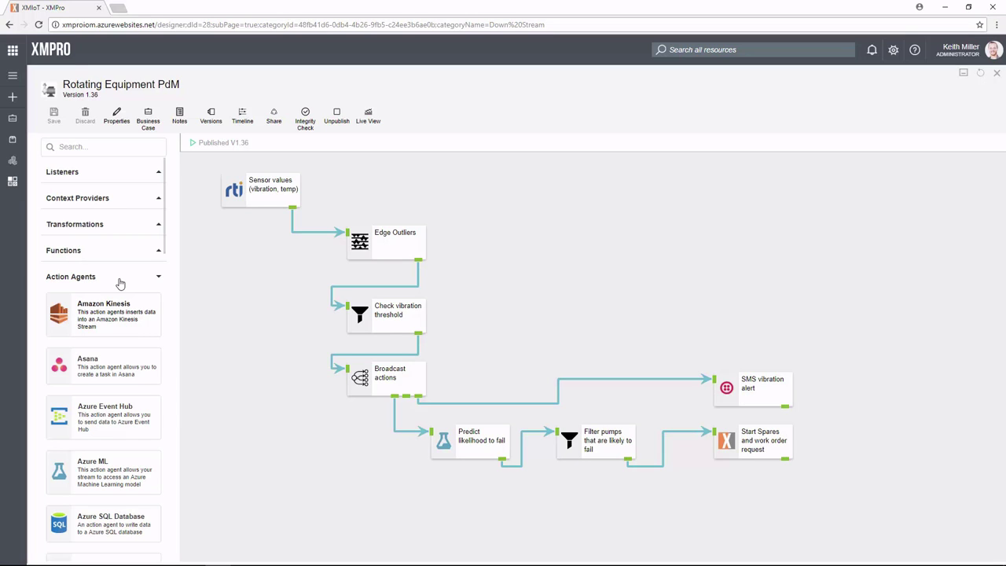
scroll(92, 327, down, 1)
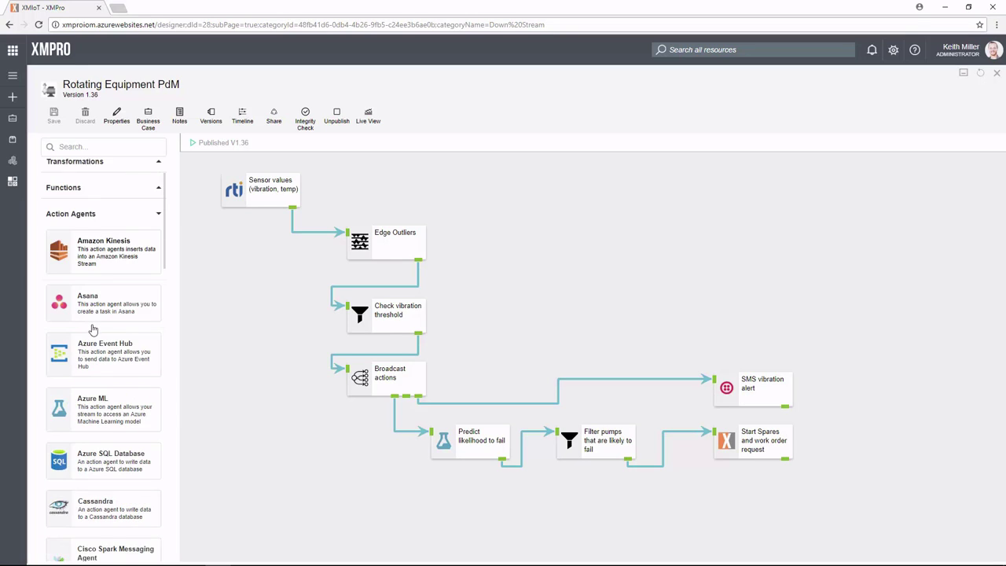
scroll(93, 330, down, 10)
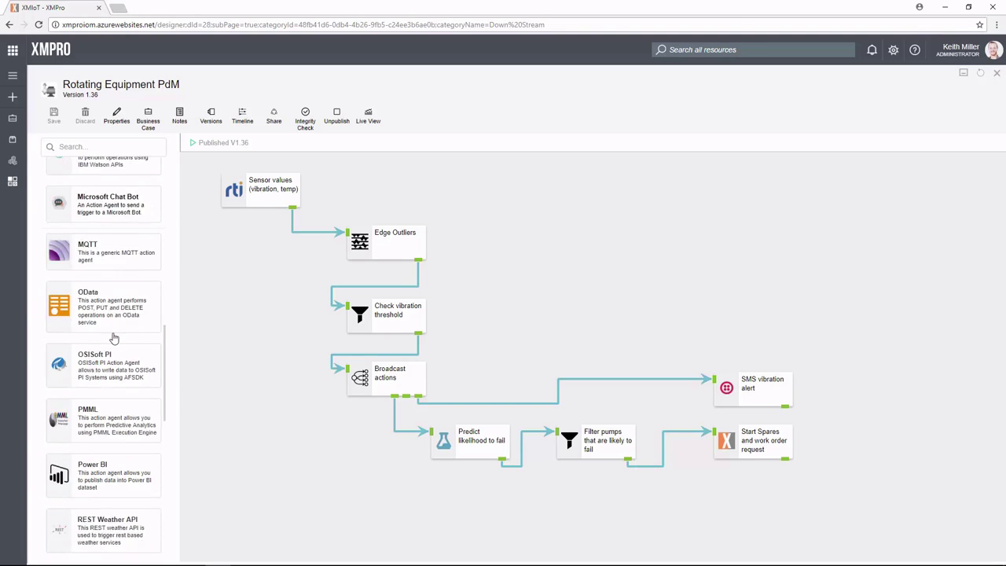
scroll(114, 338, down, 8)
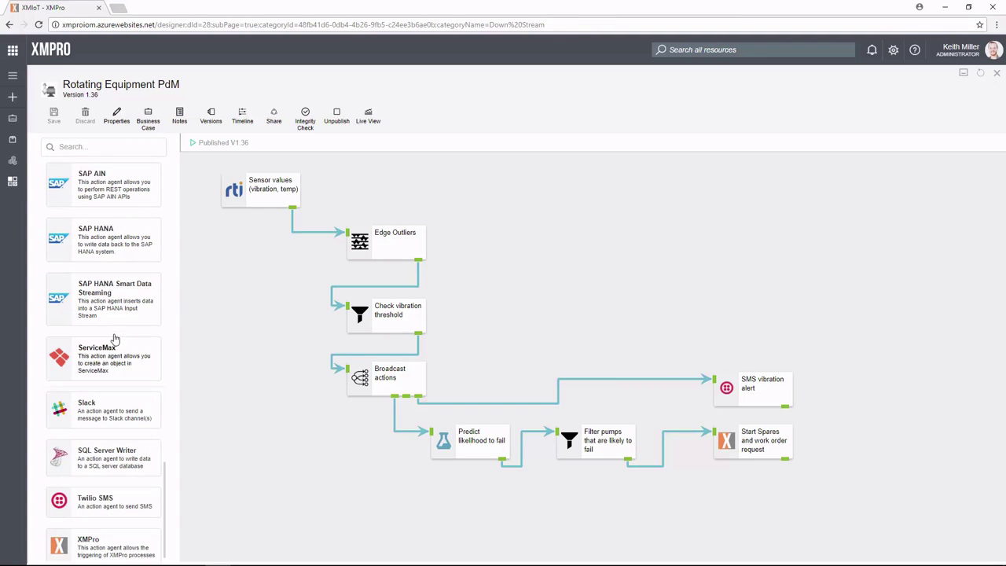
scroll(114, 338, down, 1)
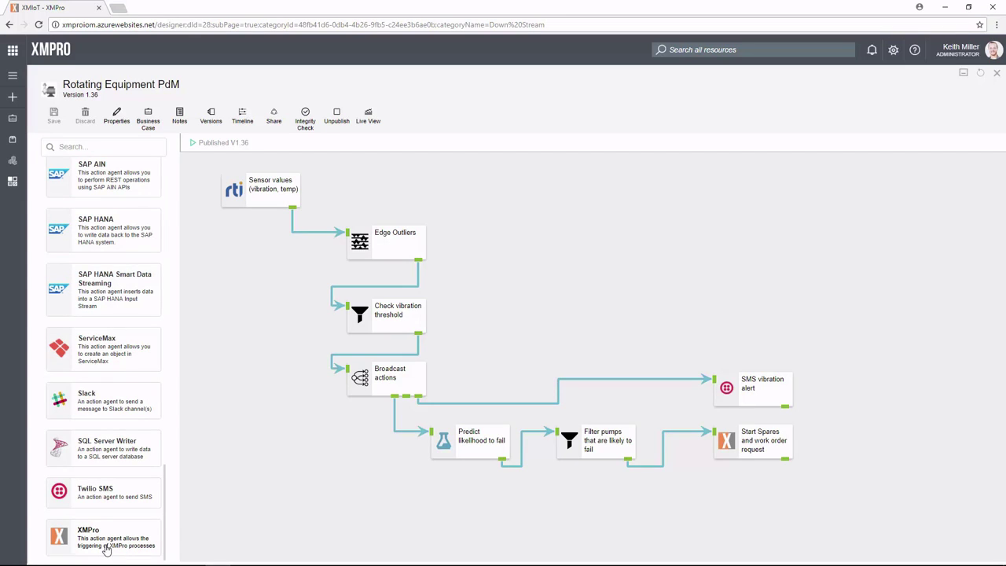
scroll(107, 543, up, 4)
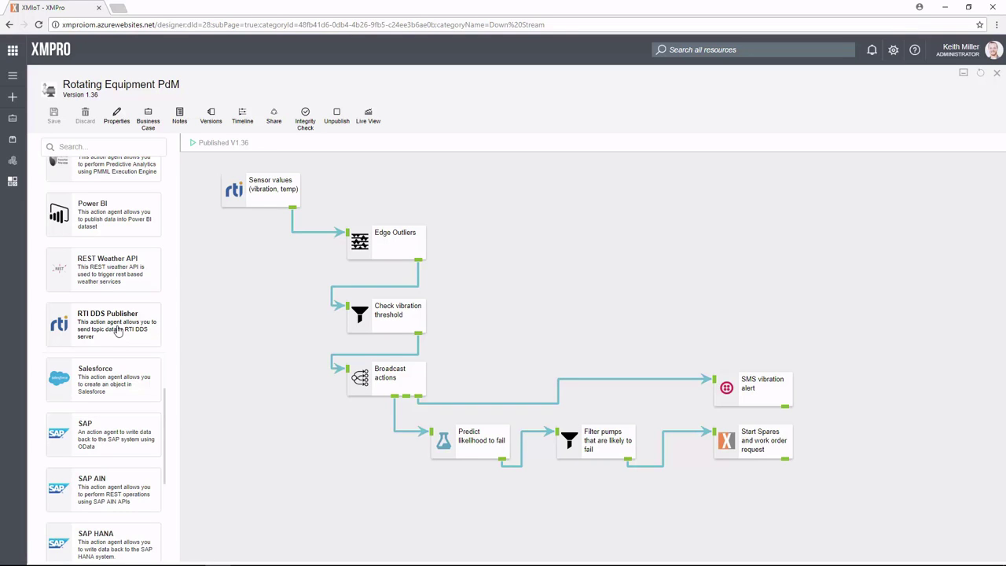
scroll(116, 331, up, 15)
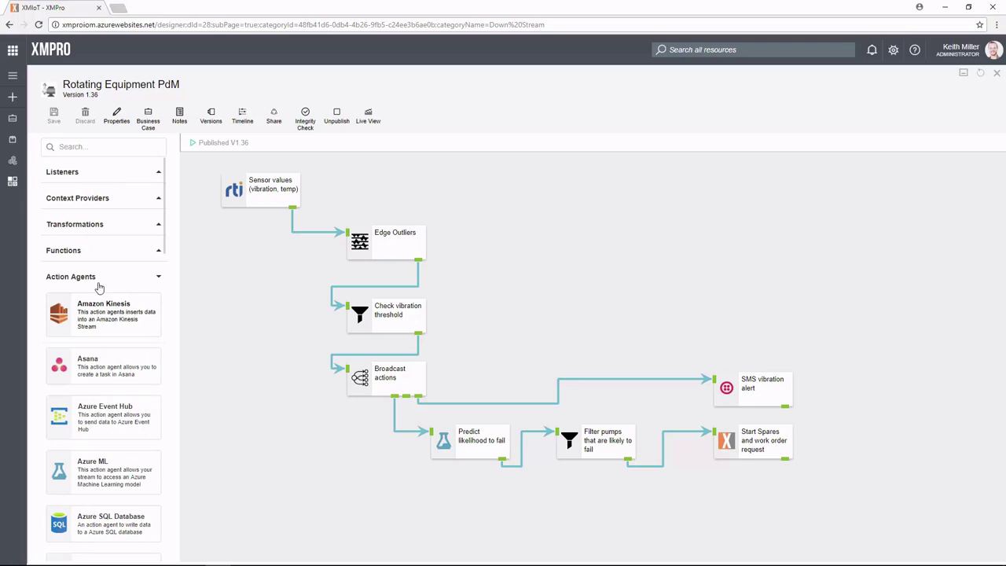
click(99, 283)
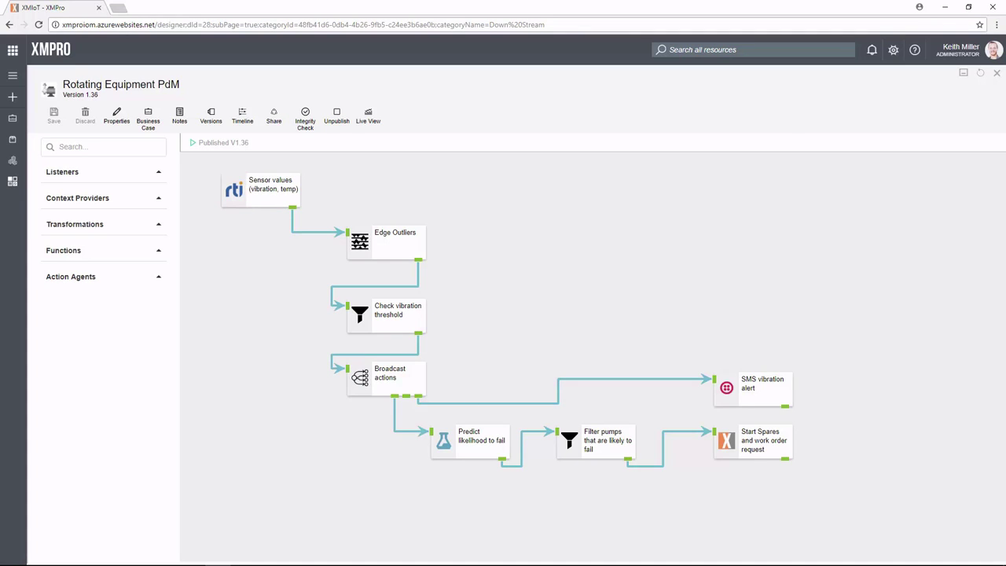
key(alt+Tab)
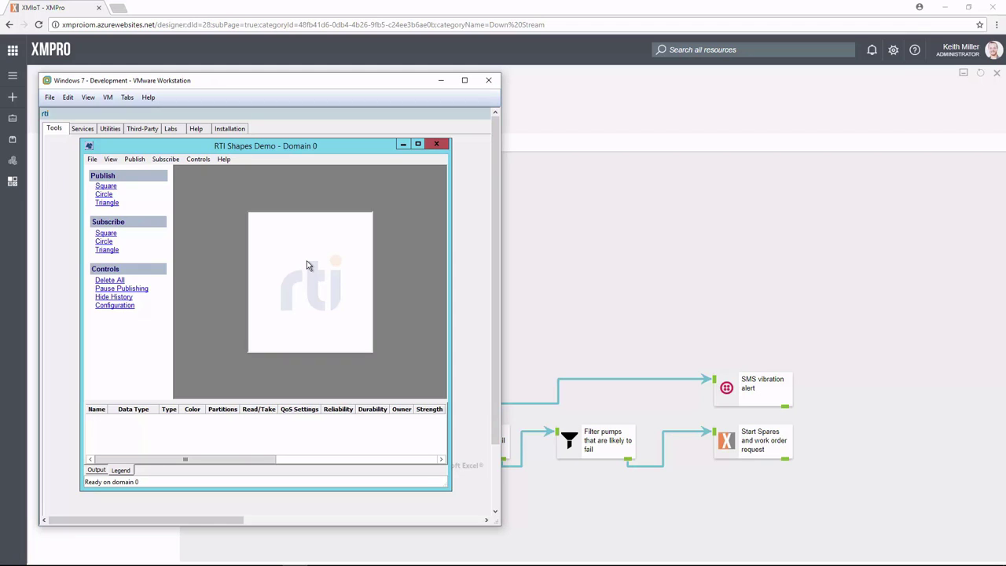
Return to the stream designer and open Live View for Rotating Equipment PdM.
click(585, 249)
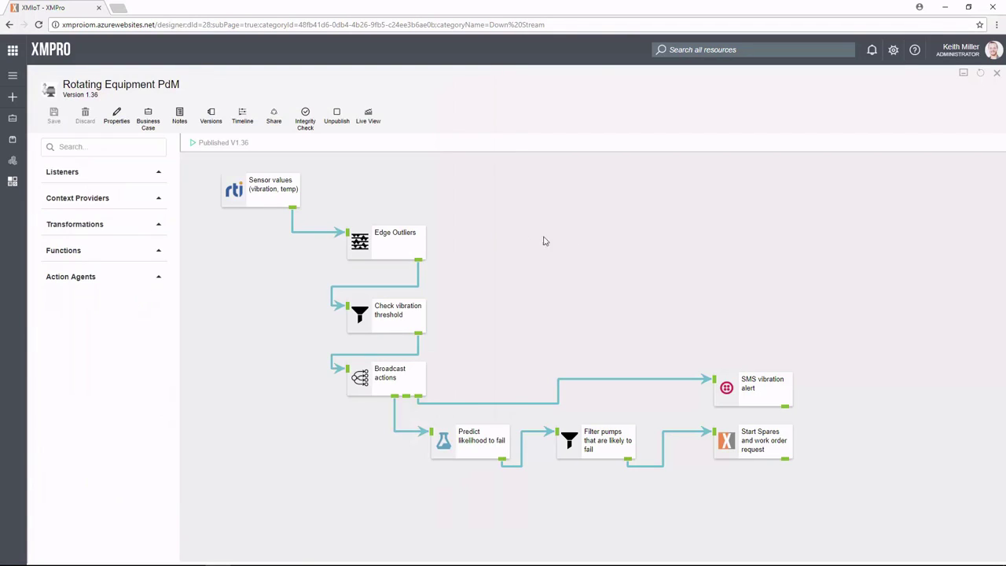
click(367, 118)
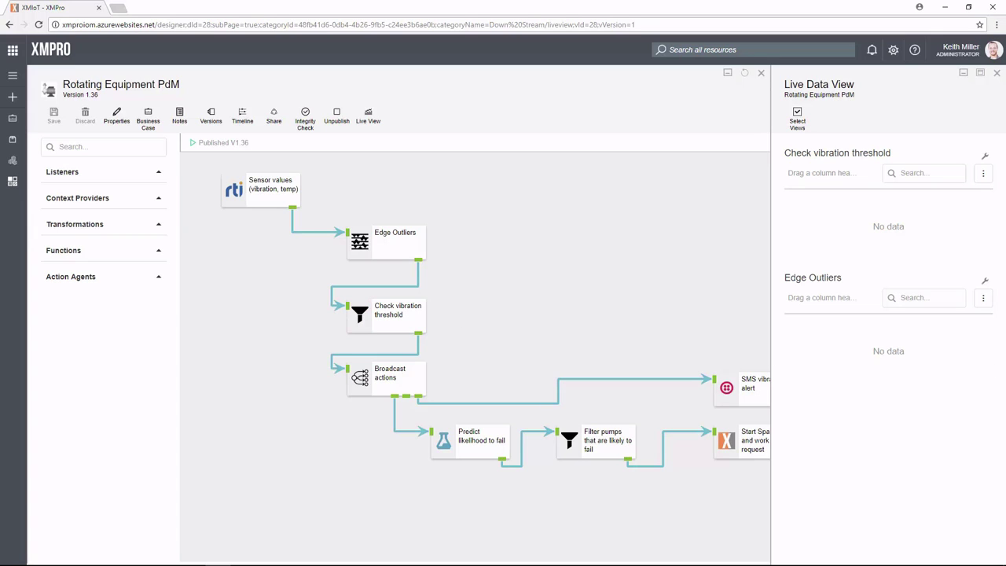
Publish a BLUE, size-30 Square from RTI Shapes Demo to feed Edge Outliers.
key(alt+Tab)
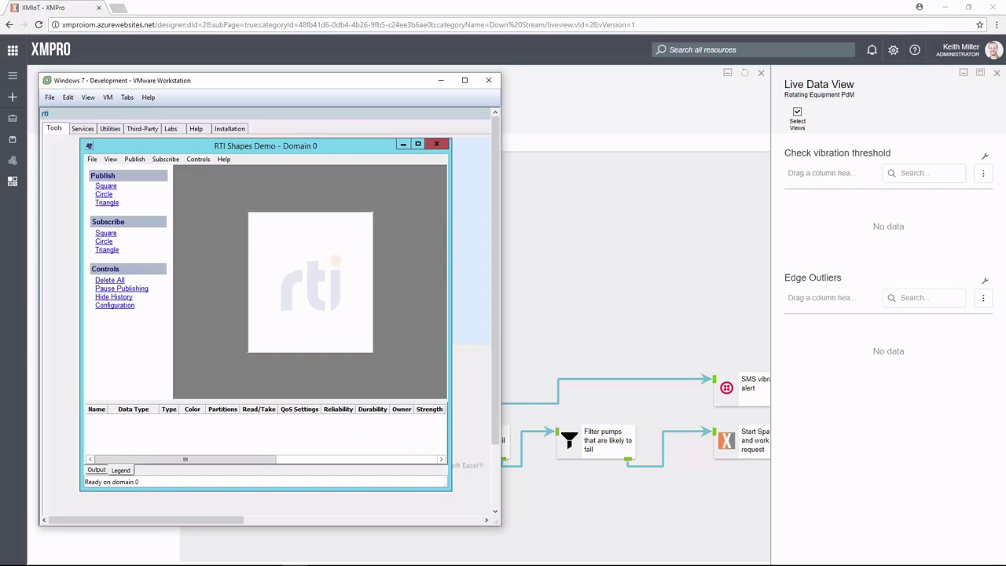
click(104, 187)
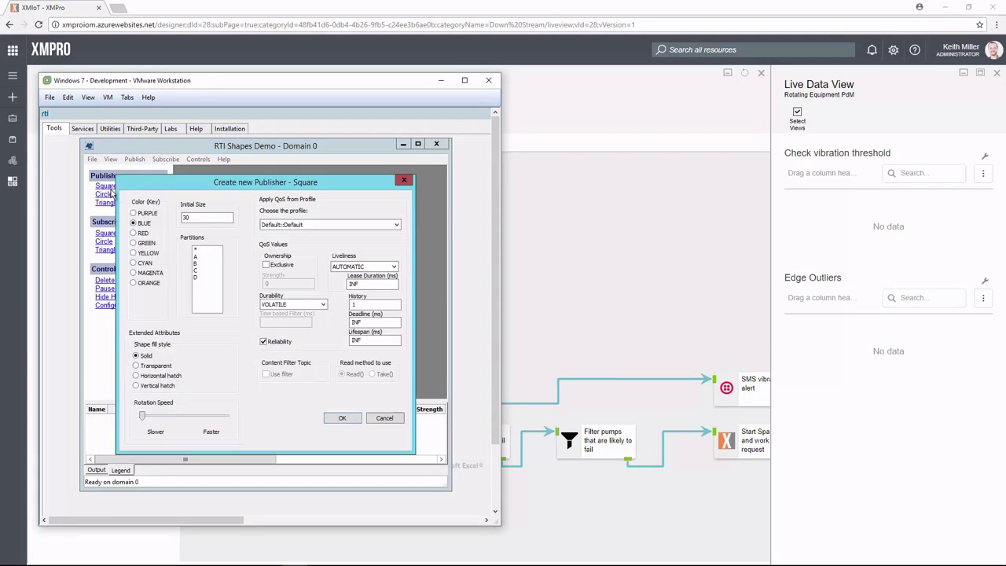
click(328, 421)
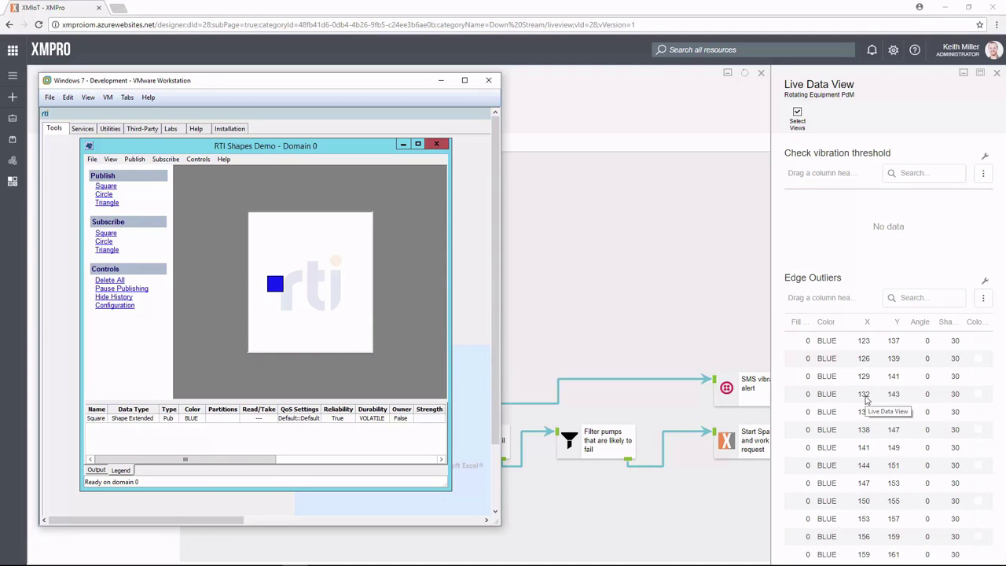
scroll(864, 399, down, 2)
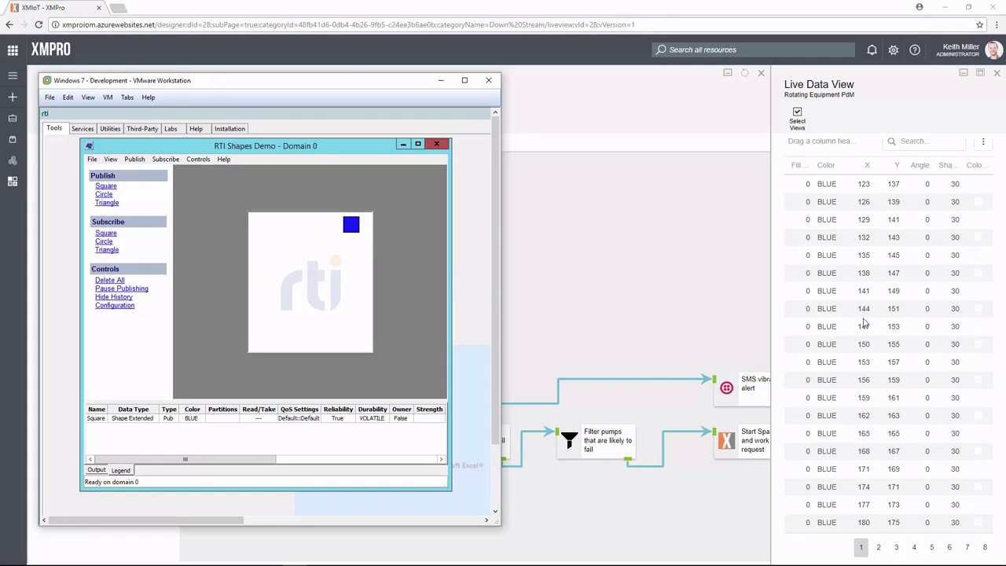
scroll(815, 336, up, 2)
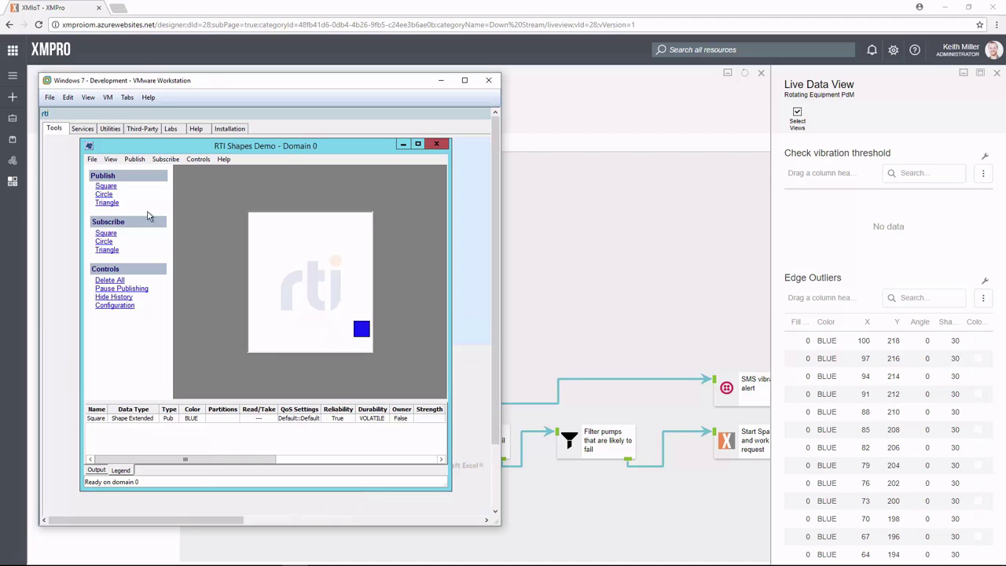
Publish a second, CYAN Square and check that Edge Outliers alternates BLUE and CYAN rows.
click(107, 187)
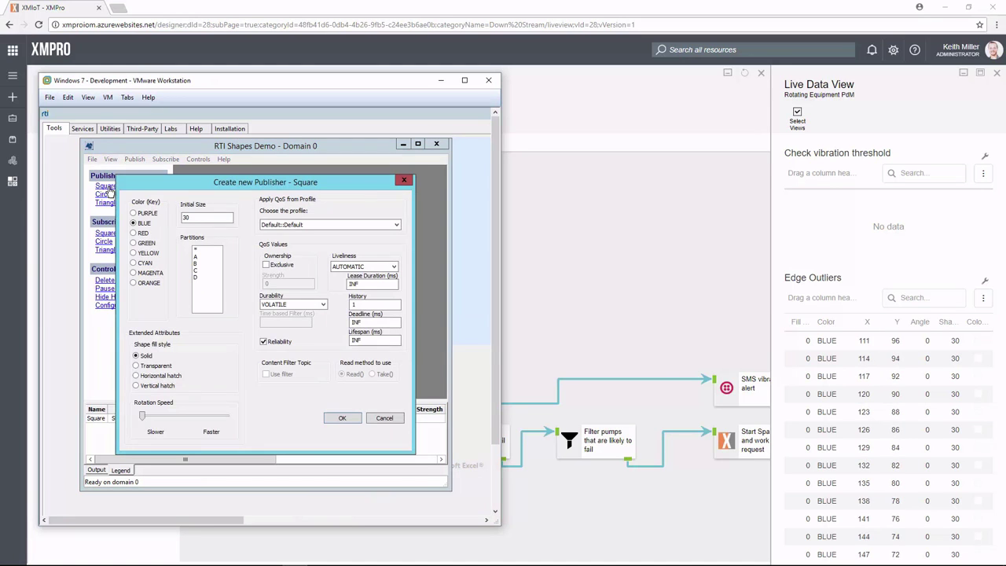
click(138, 266)
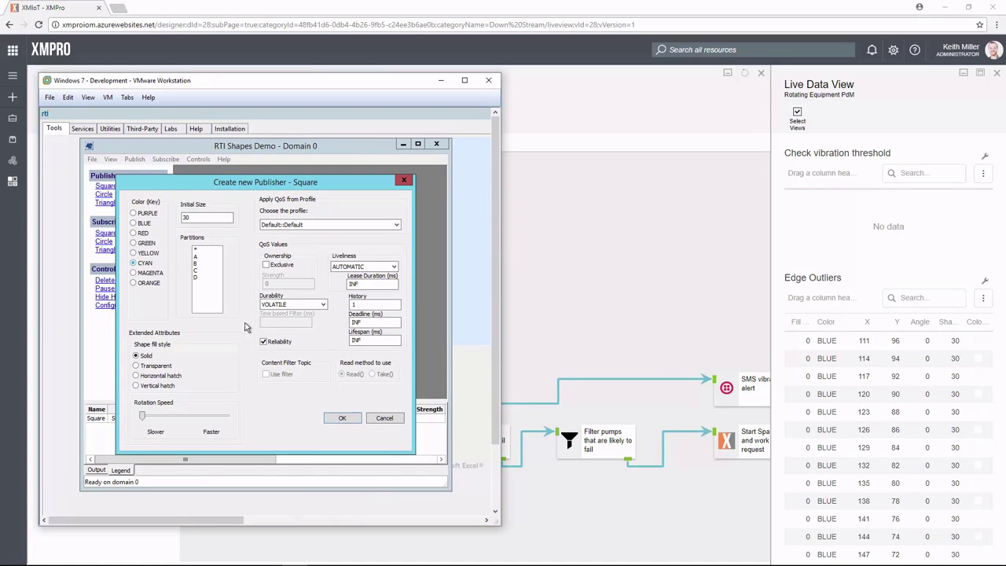
click(332, 420)
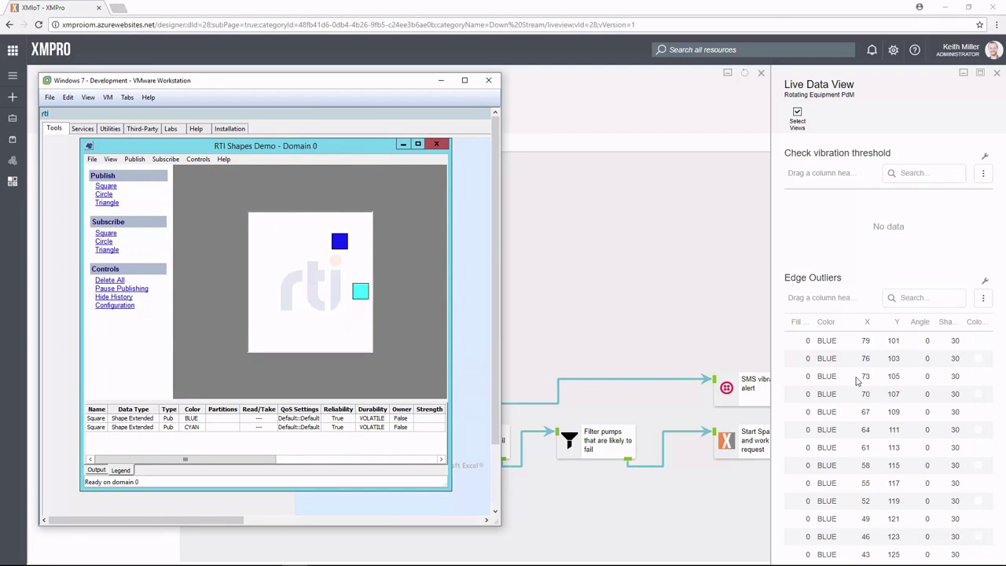
scroll(885, 382, down, 3)
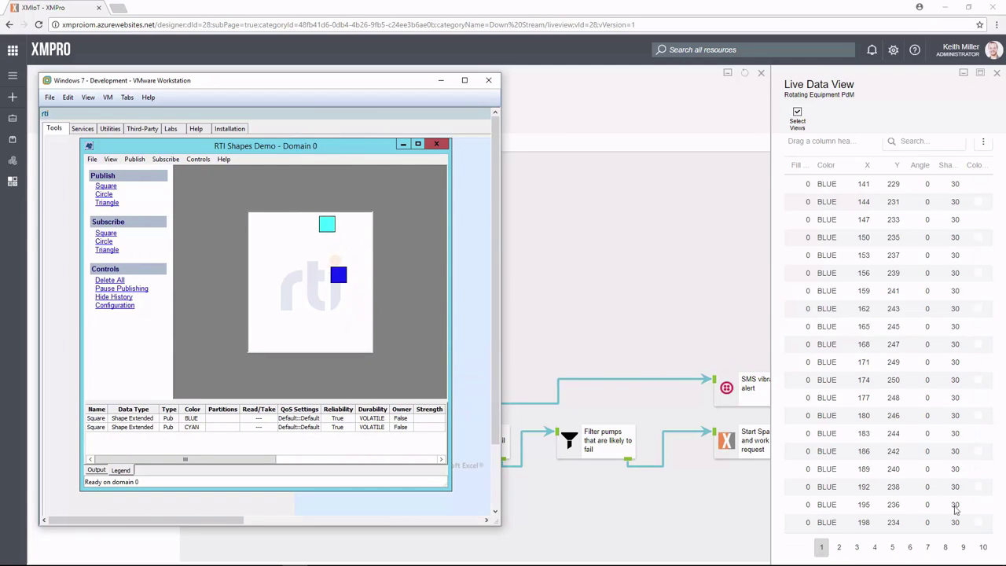
click(981, 547)
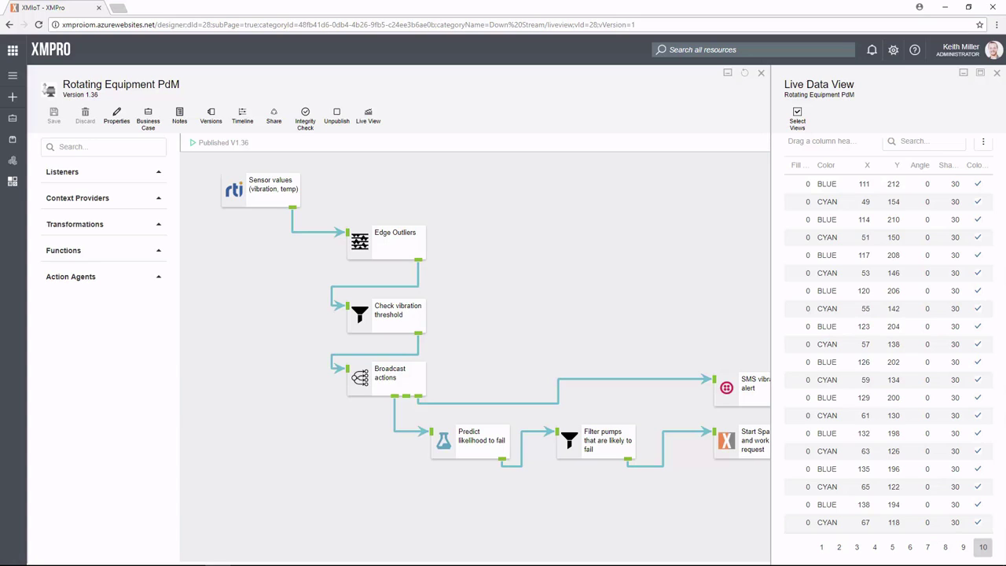
key(alt+Tab)
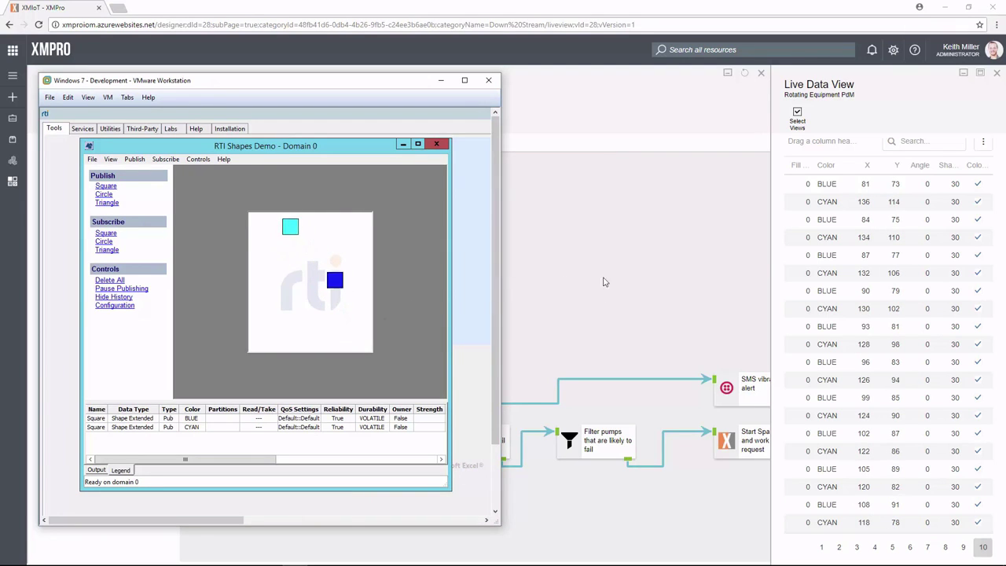
key(alt+Tab)
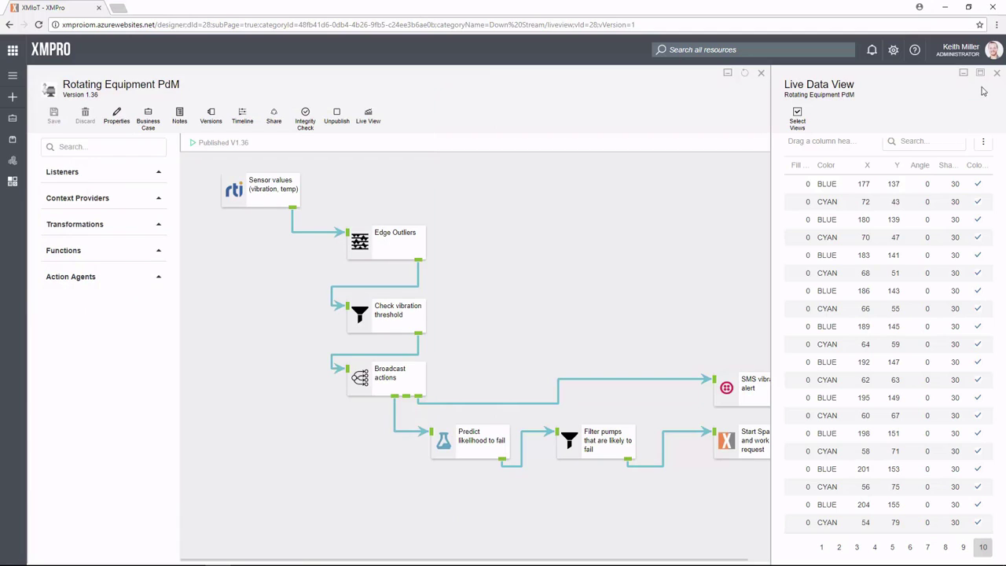
Close Live Data View and open the Sensor values listener, keeping Square as topic name.
click(997, 73)
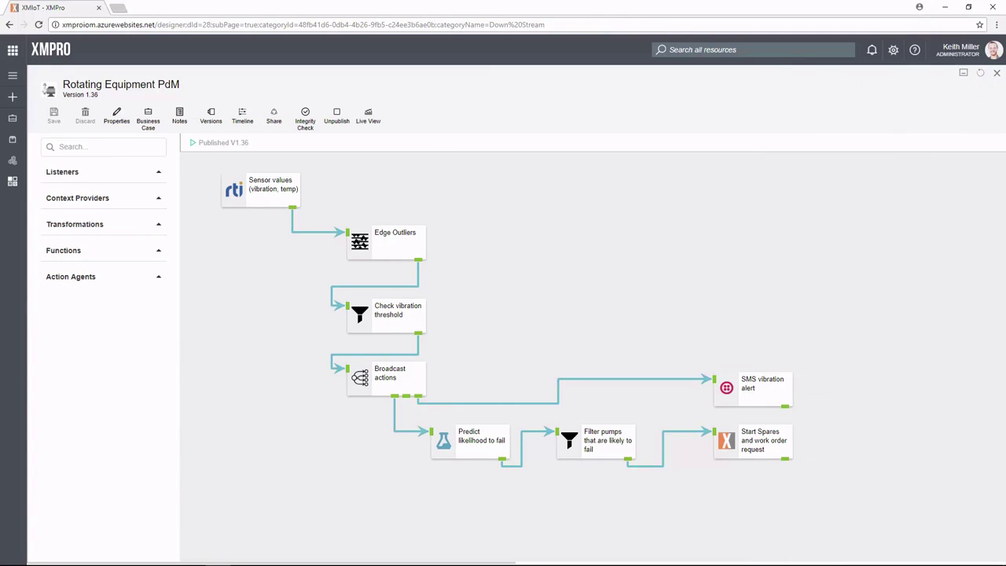
click(233, 197)
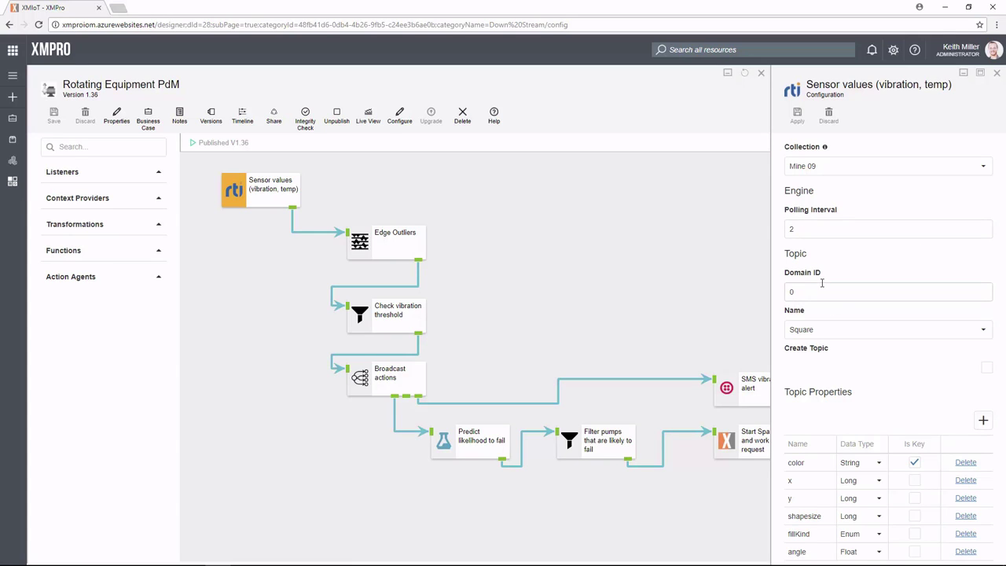
click(982, 329)
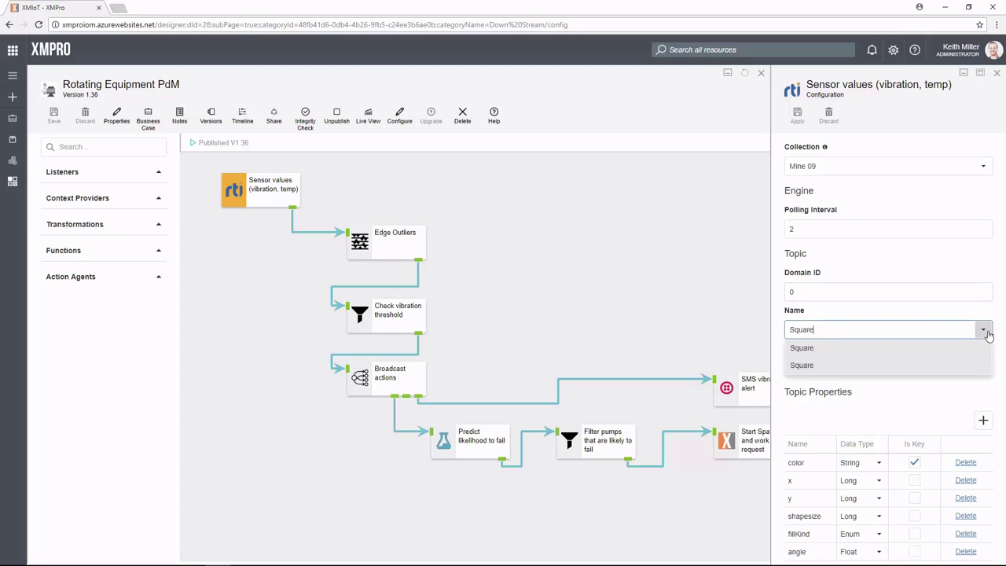
click(818, 391)
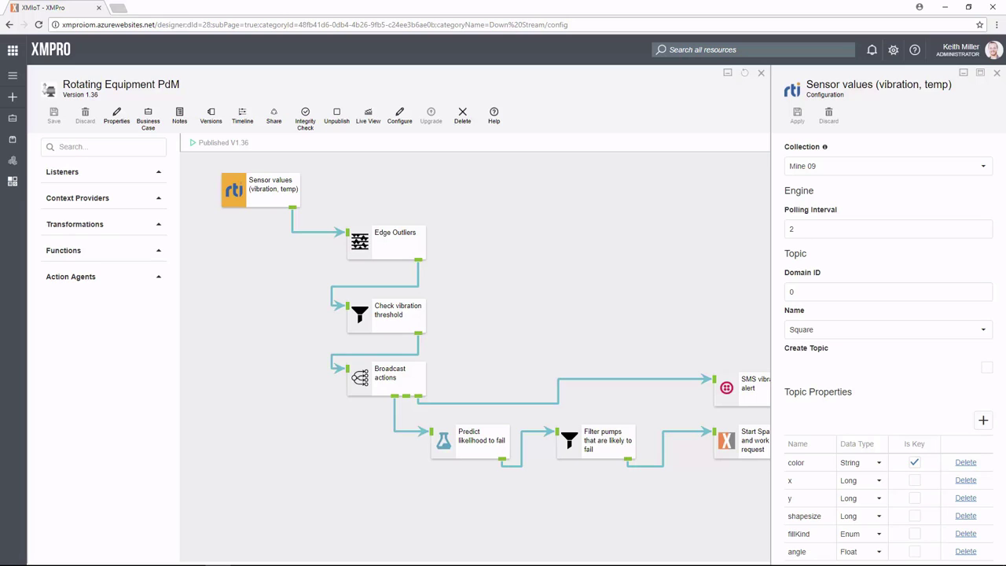
Delete all shapes in RTI Shapes Demo and publish a fresh BLUE Square.
key(alt+Tab)
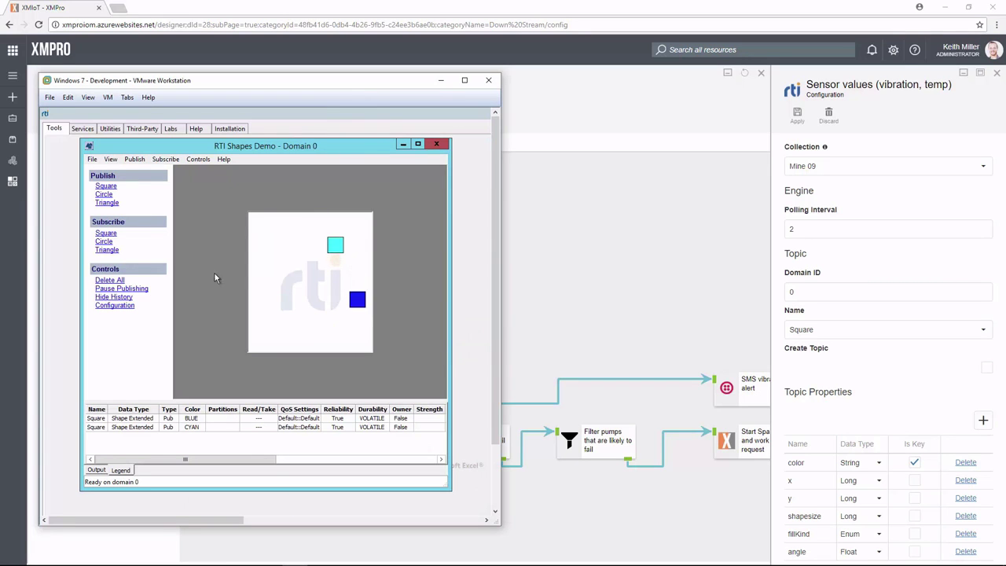
click(104, 280)
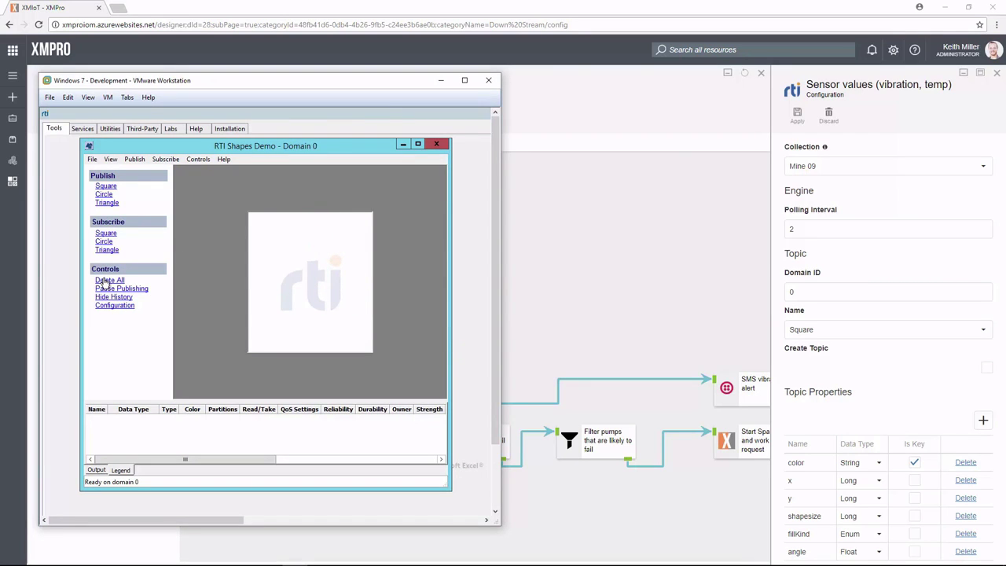
click(106, 186)
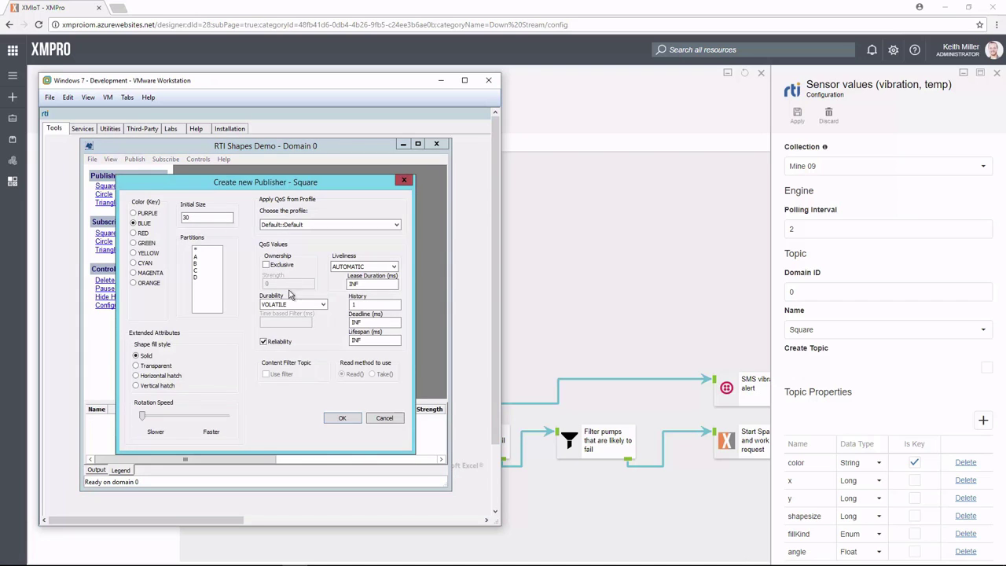
click(343, 418)
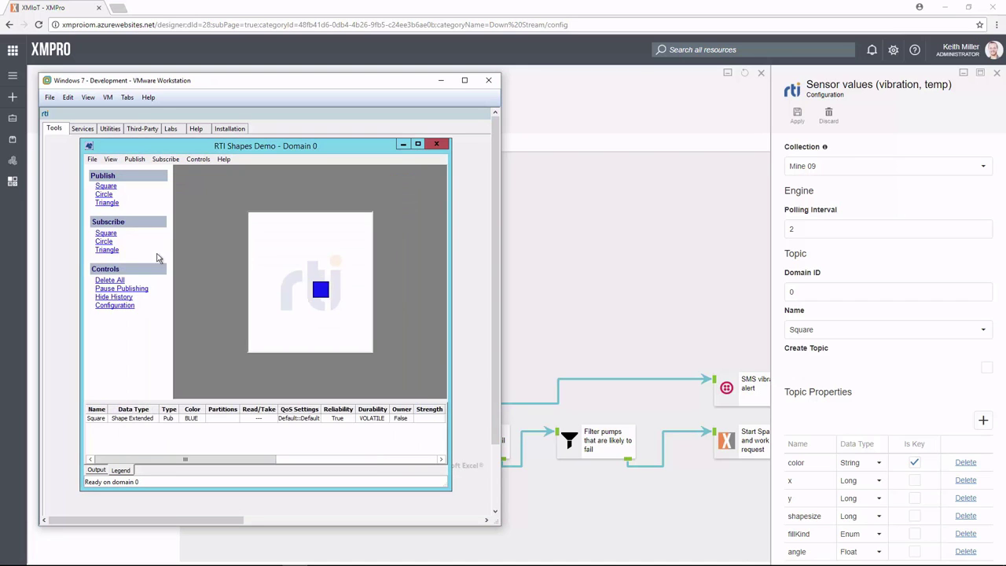
Publish an ORANGE Triangle alongside the square.
click(106, 204)
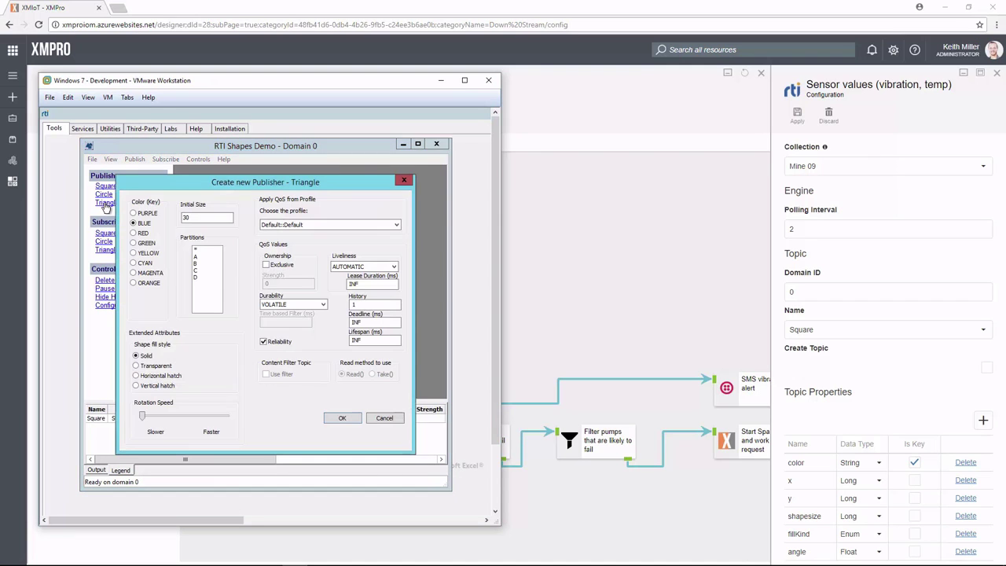
click(142, 283)
click(343, 418)
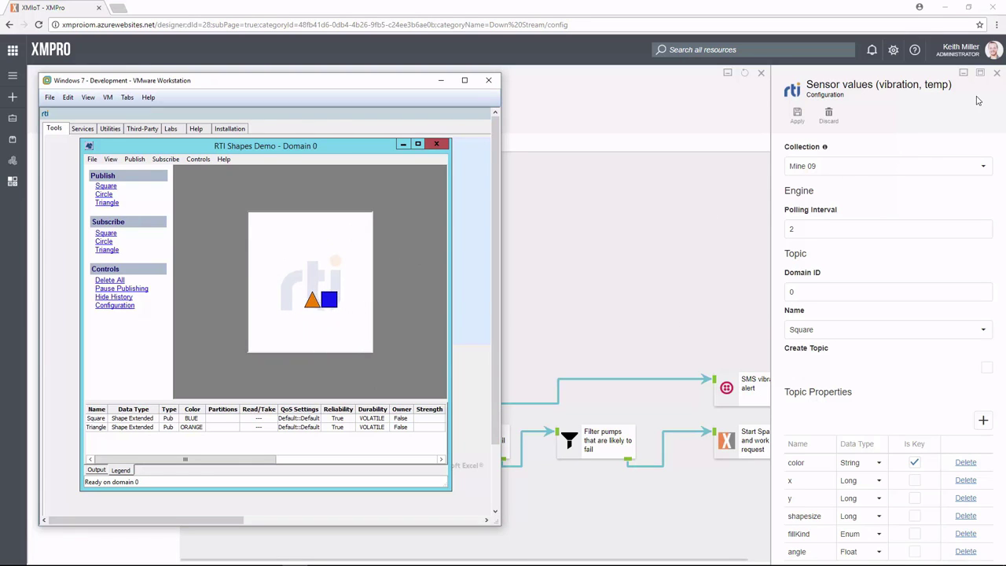
Reopen the Sensor values configuration, review the topic names, and keep Square selected.
click(995, 75)
click(995, 74)
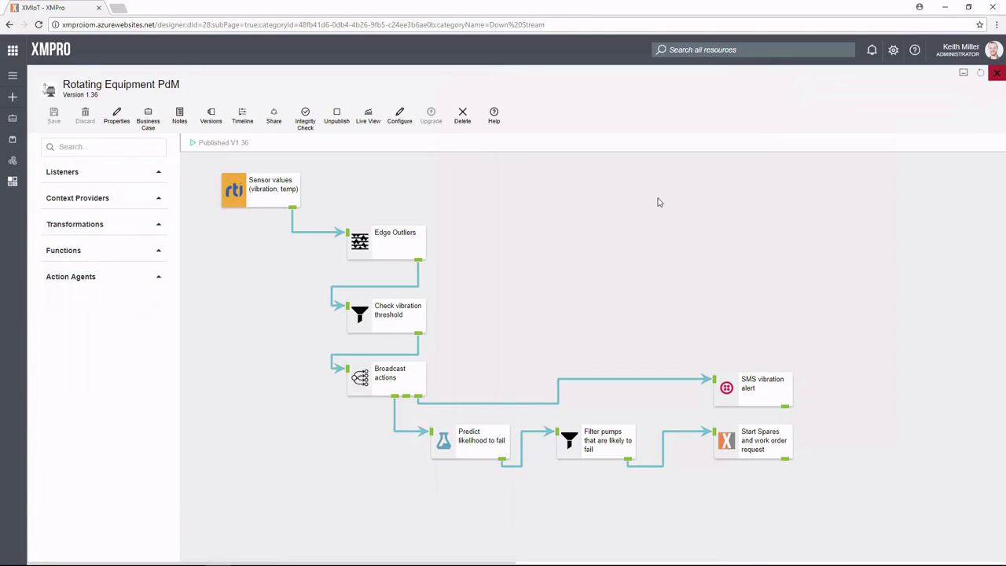
double_click(233, 202)
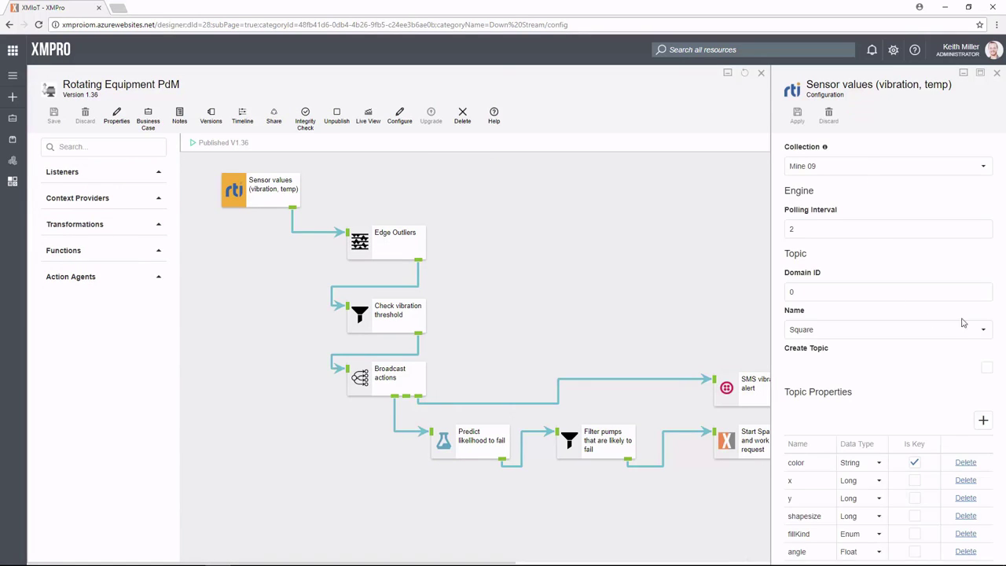
click(981, 330)
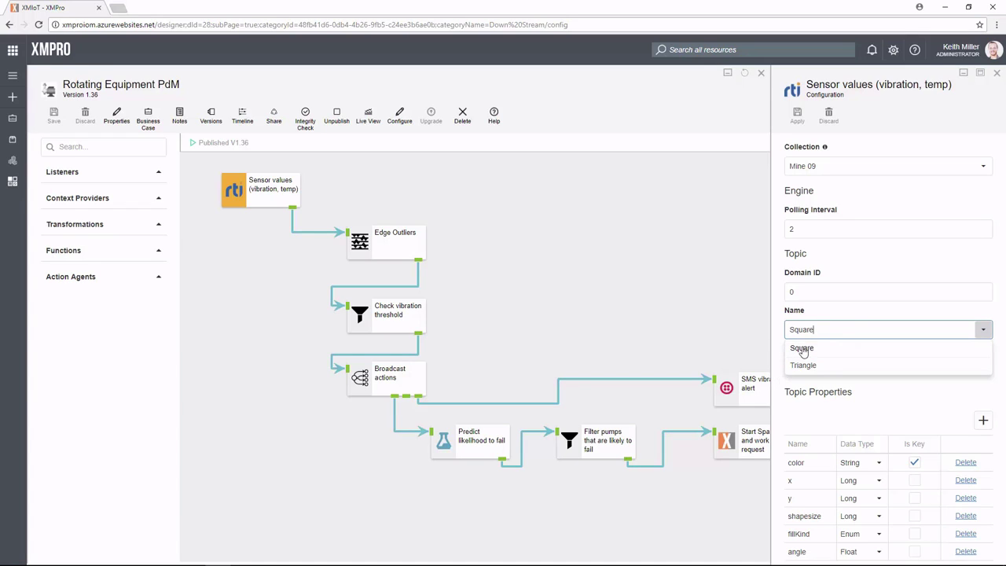
click(802, 413)
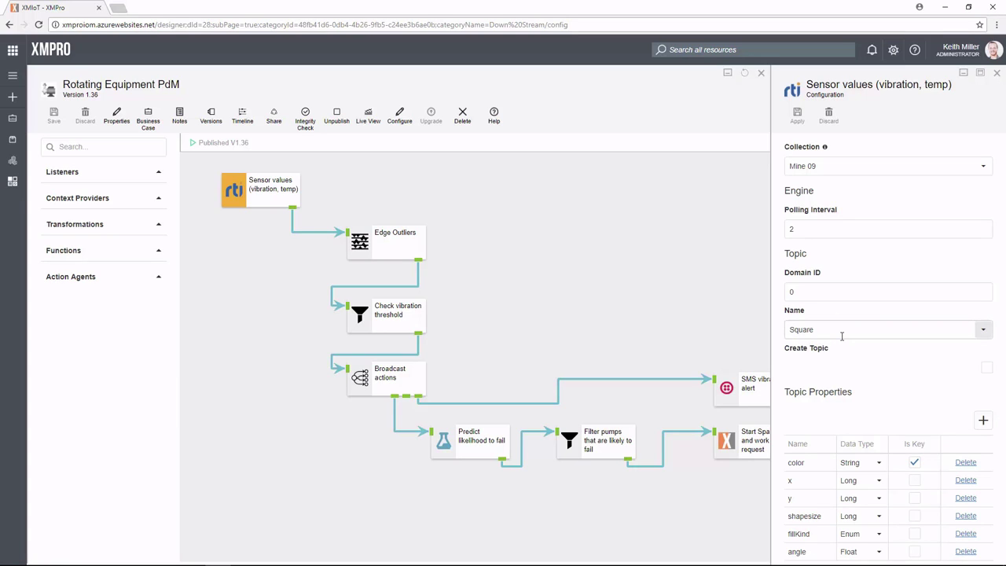
click(842, 334)
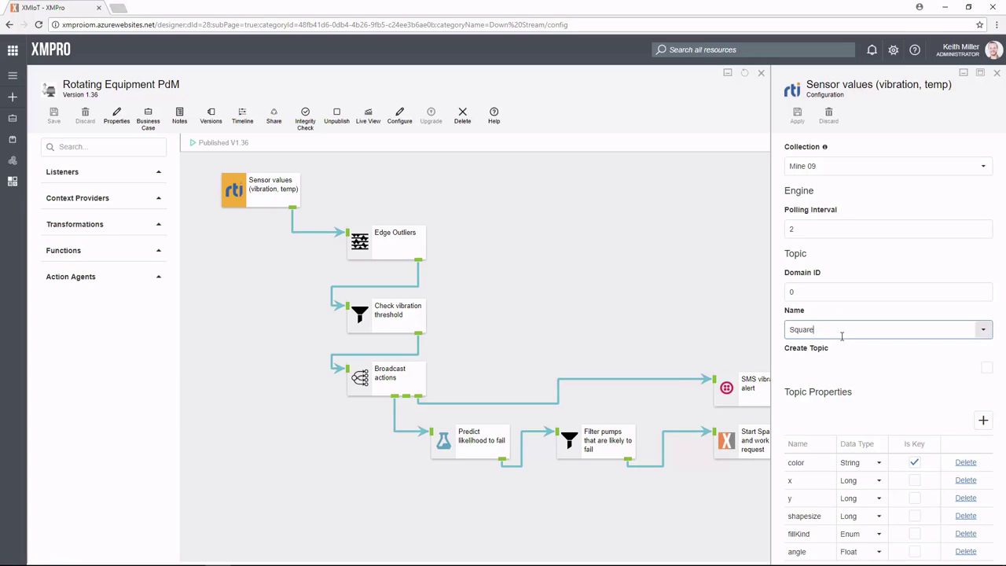
click(822, 390)
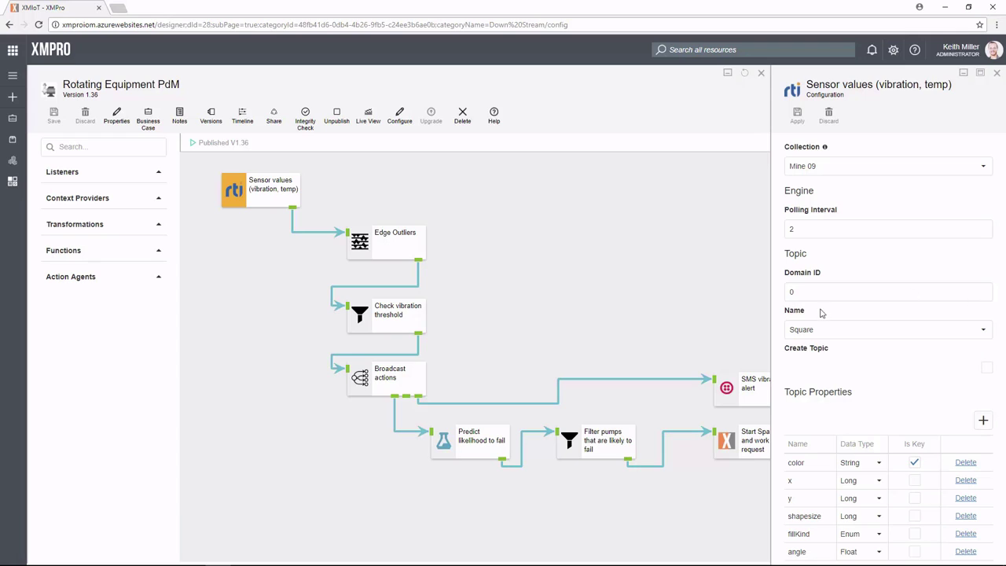
Close the Sensor values configuration, open Live View, and bring RTI Shapes Demo forward.
click(997, 74)
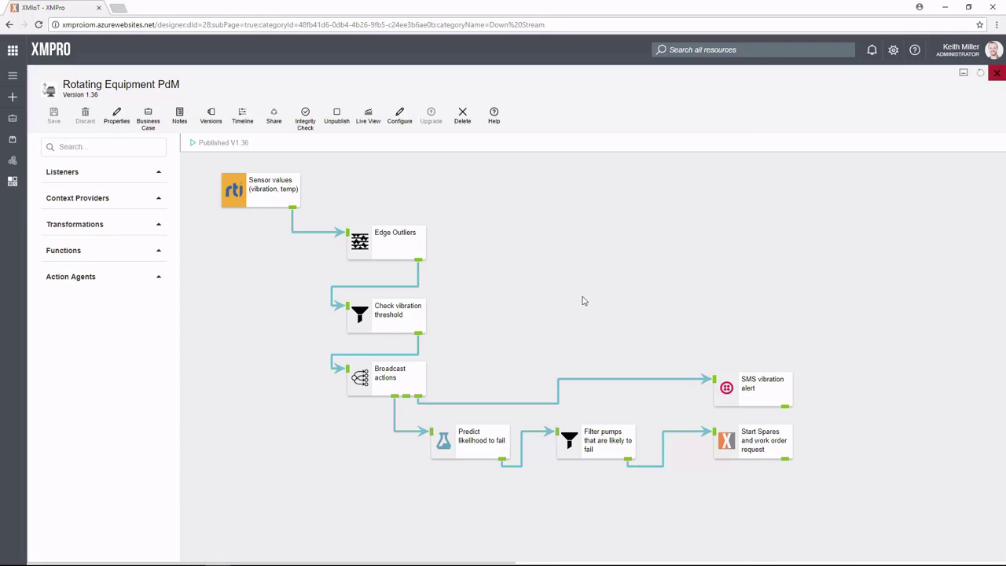
click(623, 201)
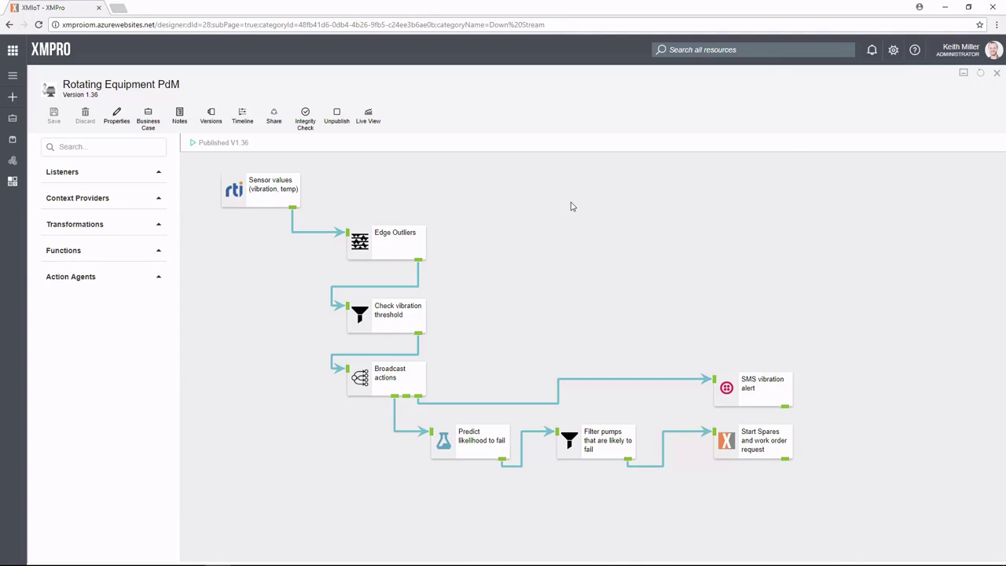
click(374, 125)
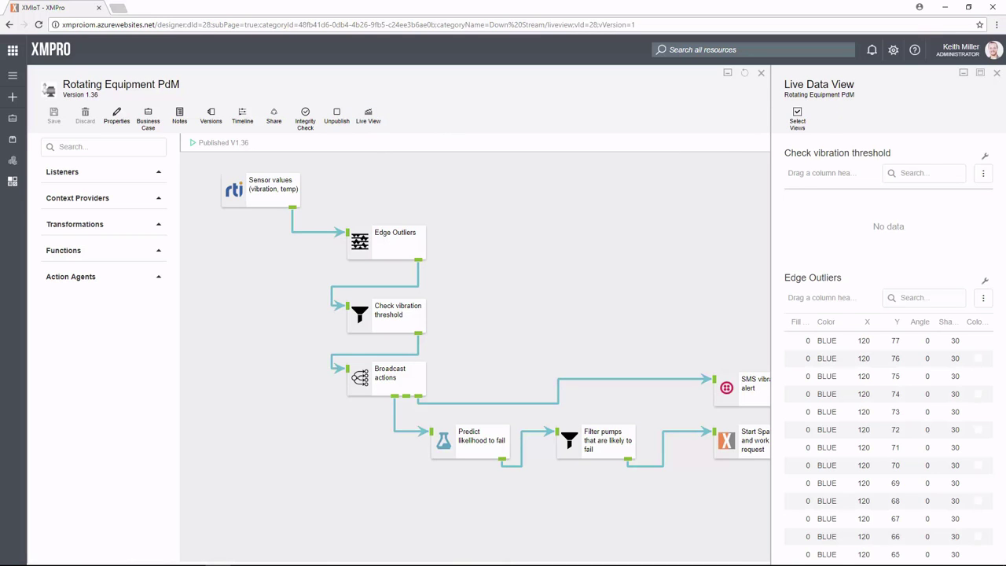
key(alt+Tab)
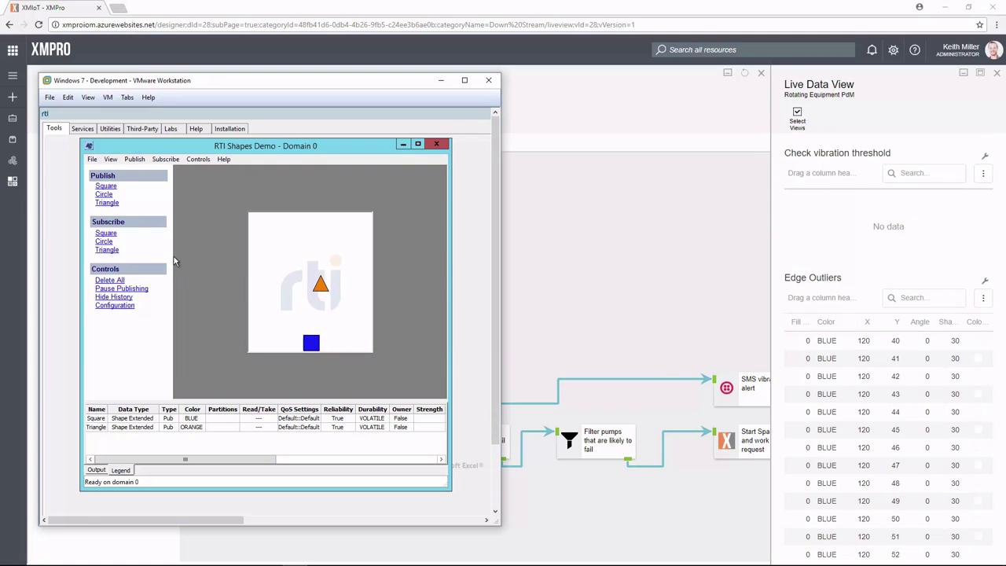
Replace all shapes with one YELLOW Square and watch it trigger a Check vibration threshold row.
click(110, 280)
click(106, 186)
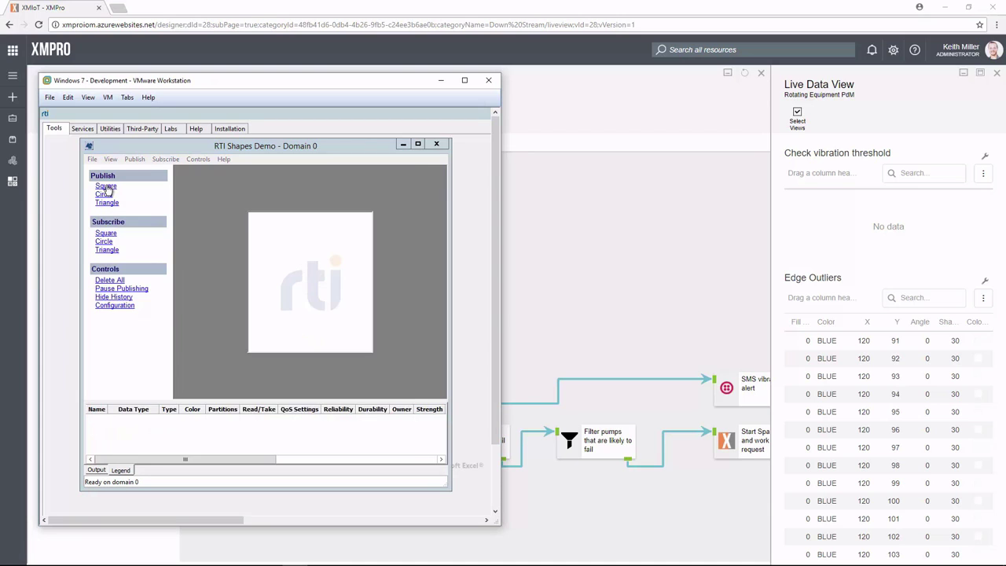
click(140, 253)
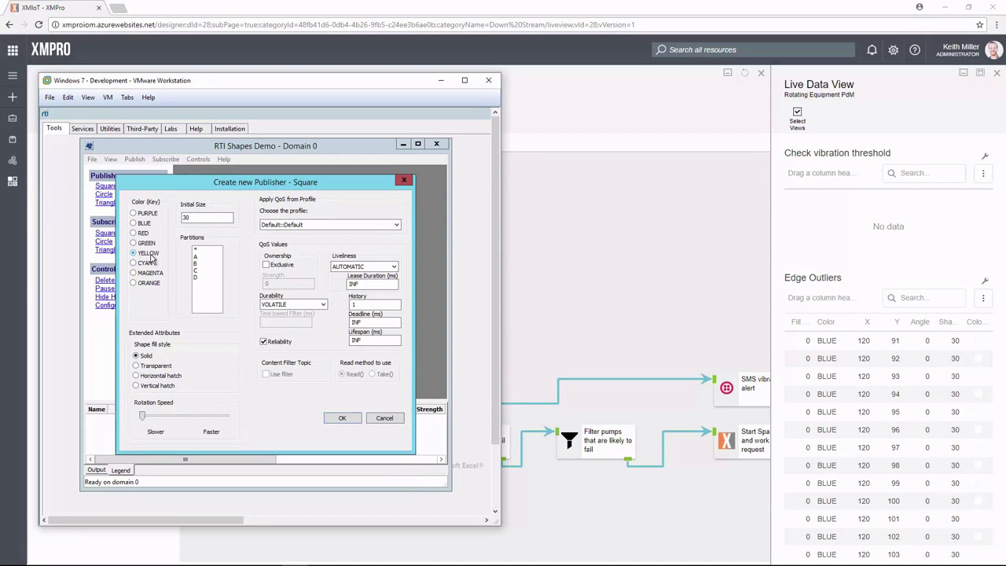
click(333, 419)
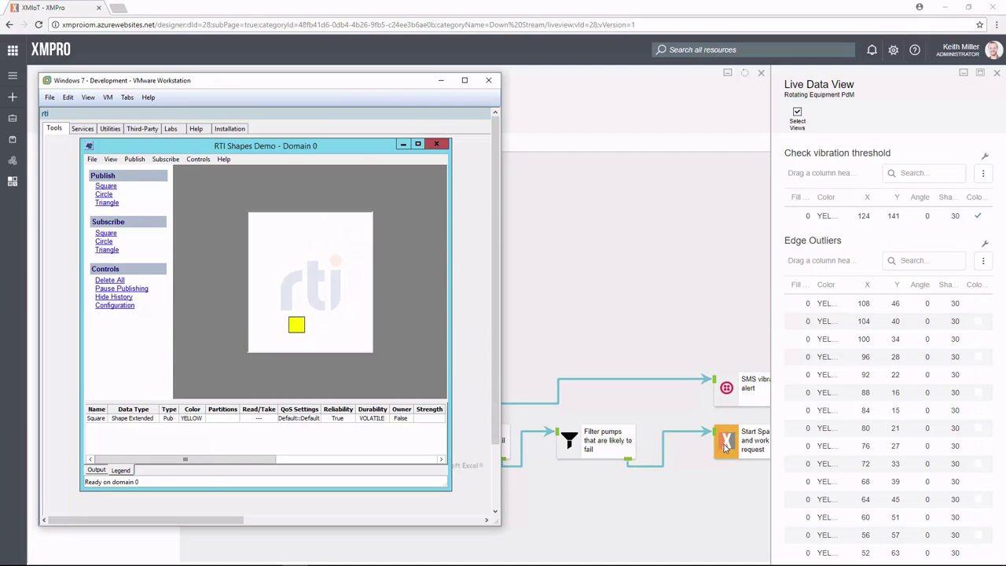
scroll(895, 441, down, 3)
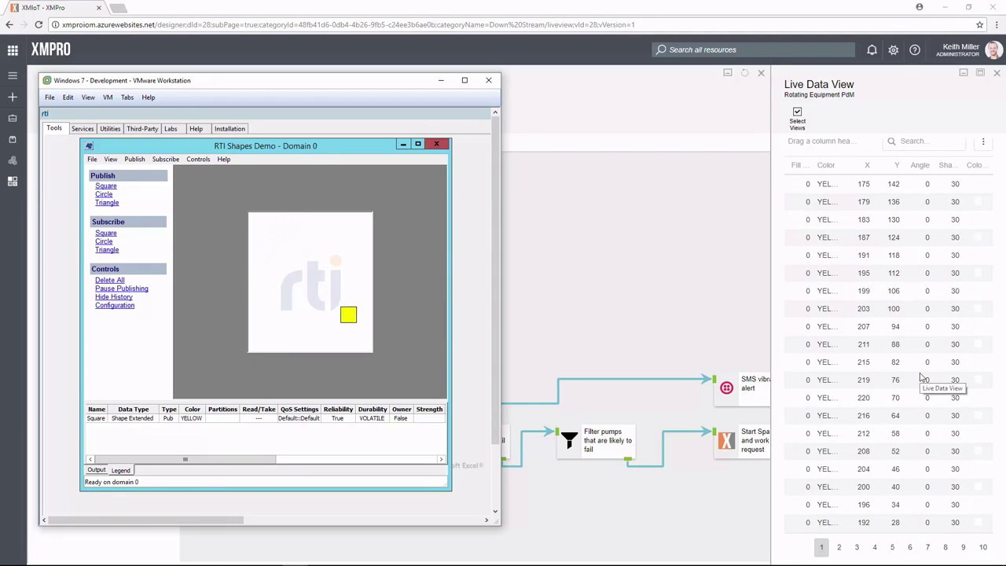
scroll(921, 380, up, 3)
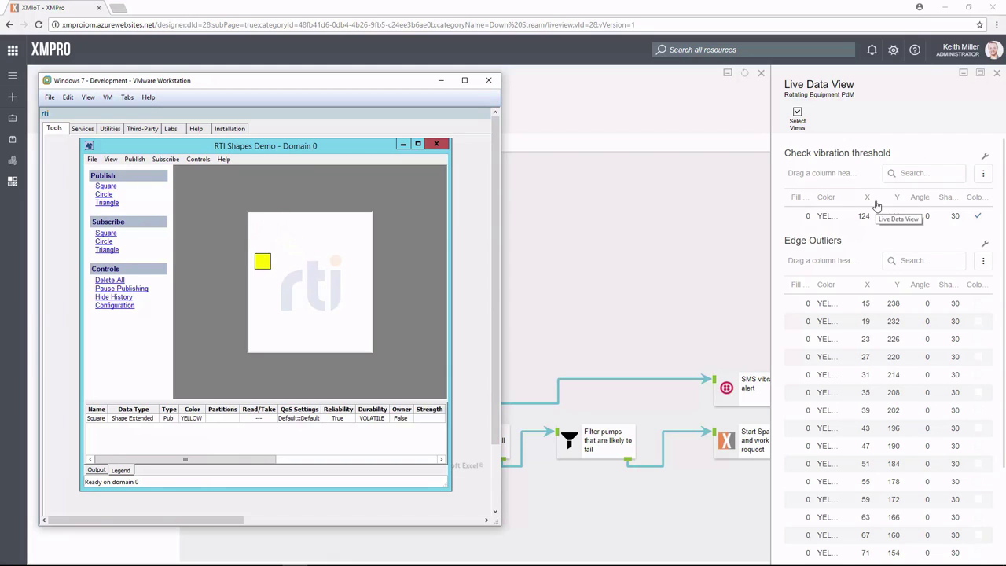
click(702, 252)
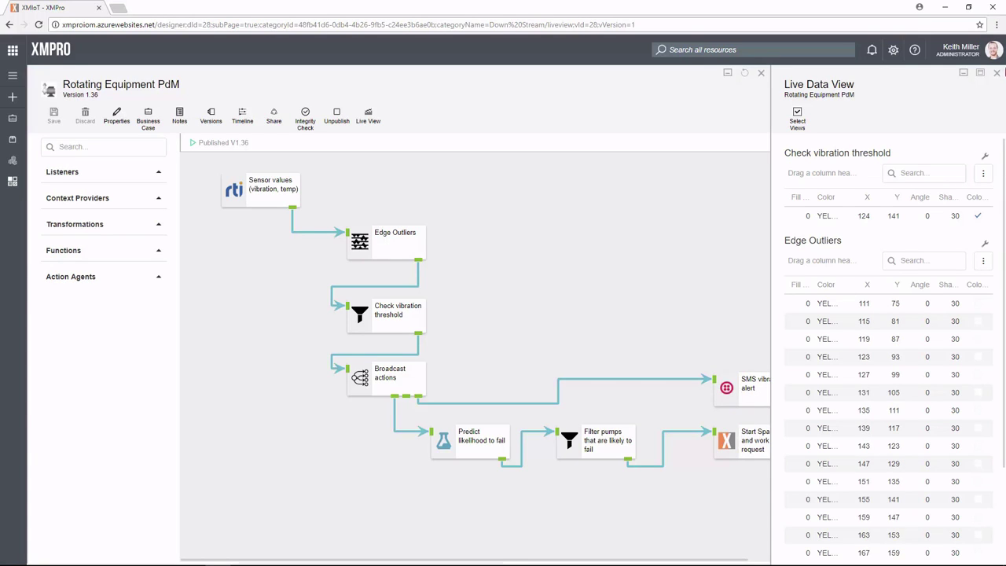
Reopen the Sensor values listener from the Live Data View and confirm its topic remains Square on Mine 09.
click(999, 72)
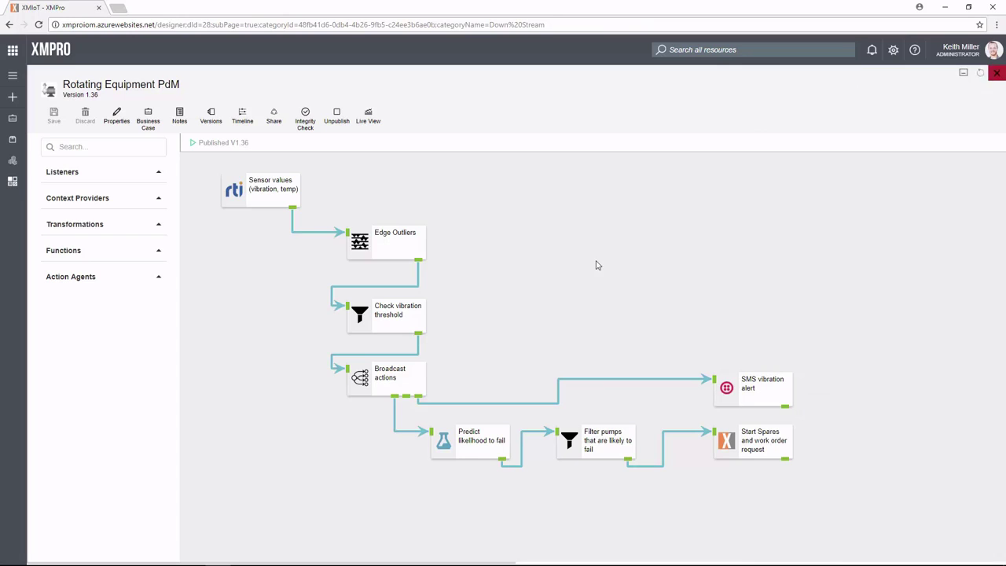
click(238, 194)
double_click(238, 195)
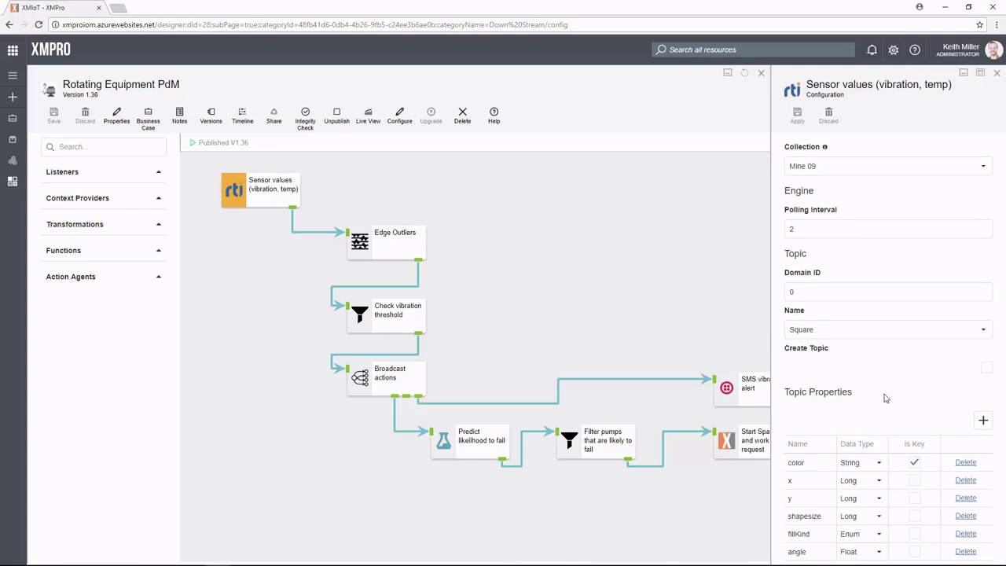
click(979, 329)
click(881, 377)
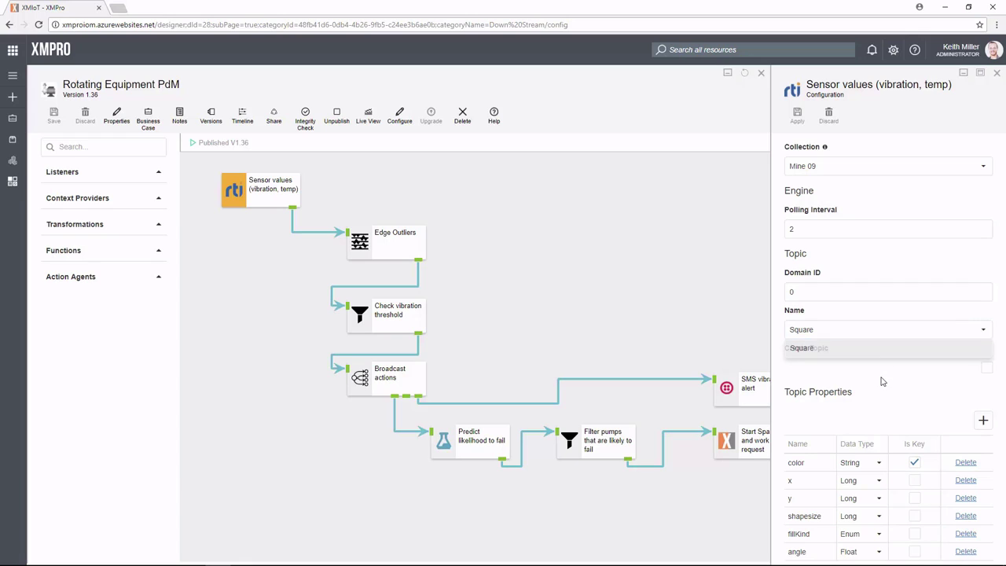